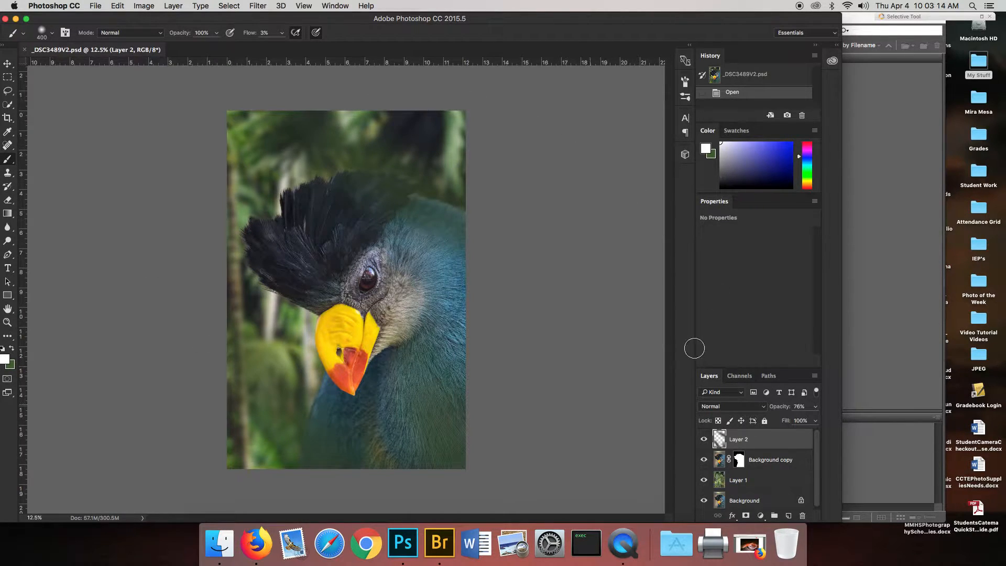
Examine how the finished composite is built by switching Layer 1 and Layer 2 off and on.
{"action": "scroll", "coordinate": [753, 478], "scroll_direction": "down", "scroll_amount": 1}
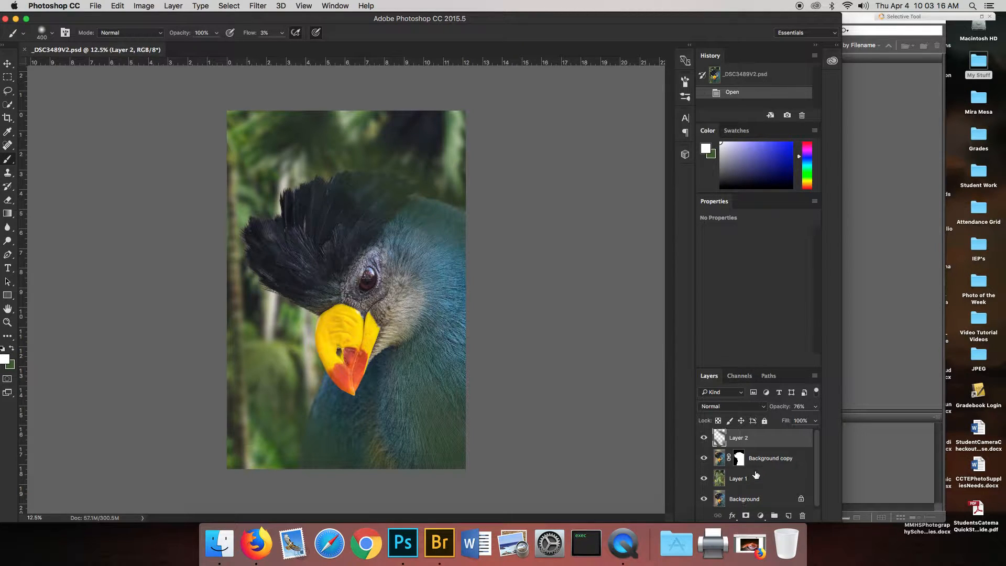
{"action": "left_click", "coordinate": [704, 478]}
{"action": "left_click", "coordinate": [704, 479]}
{"action": "left_click", "coordinate": [704, 438]}
{"action": "left_click", "coordinate": [704, 438]}
Close _DSC3489V2.psd without saving the changes and switch to Adobe Bridge.
{"action": "left_click", "coordinate": [25, 50]}
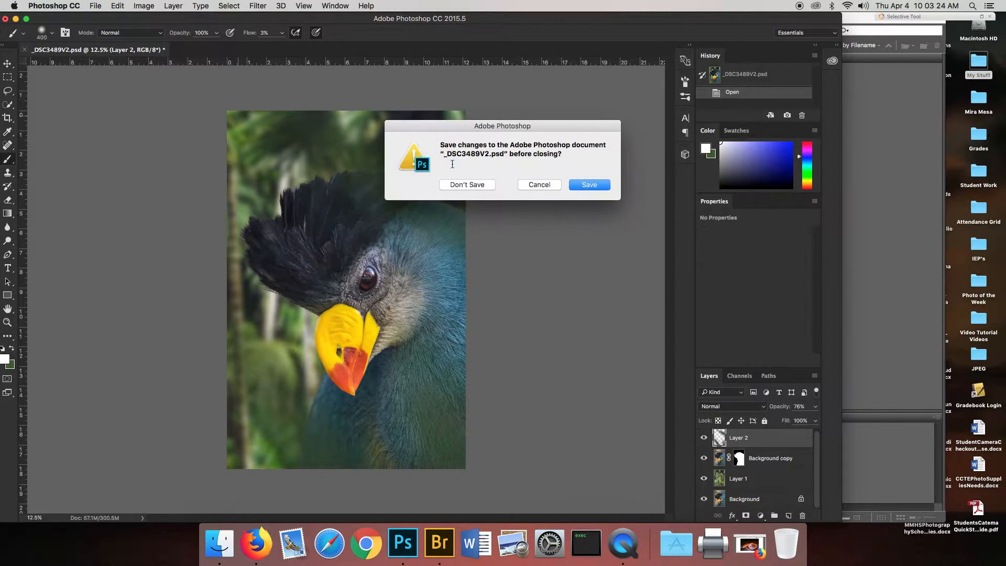
{"action": "left_click", "coordinate": [461, 188]}
{"action": "left_click", "coordinate": [917, 296]}
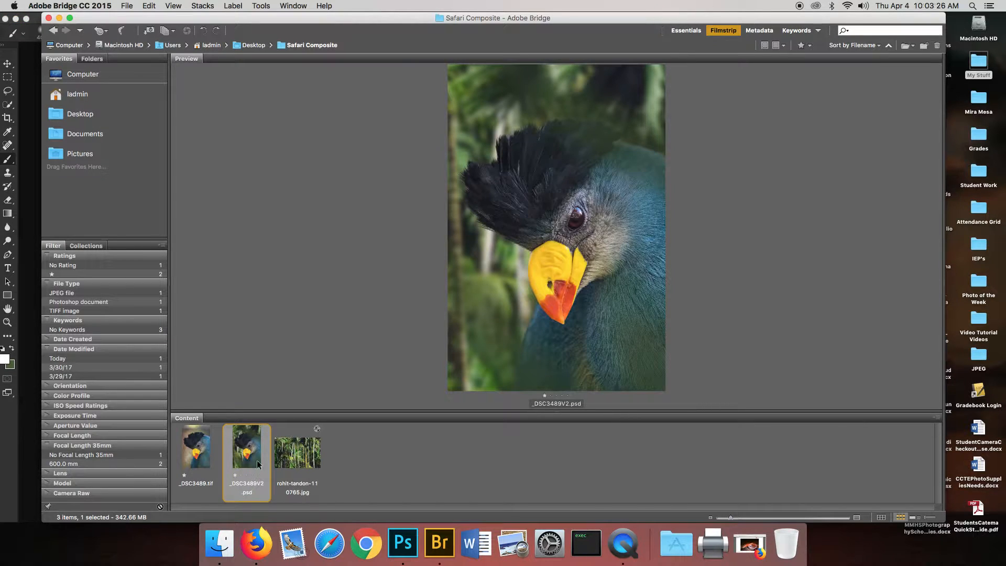
Preview the bird photo _DSC3489.tif and the palm forest JPEG, and open both in Photoshop, keeping the Camera Raw settings.
{"action": "left_click", "coordinate": [198, 454]}
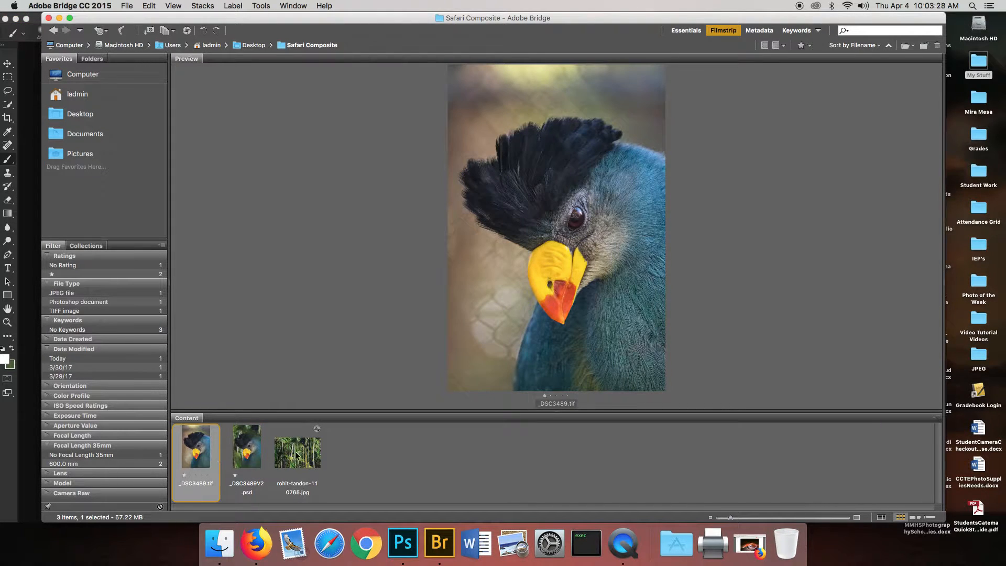
{"action": "left_click", "coordinate": [296, 455]}
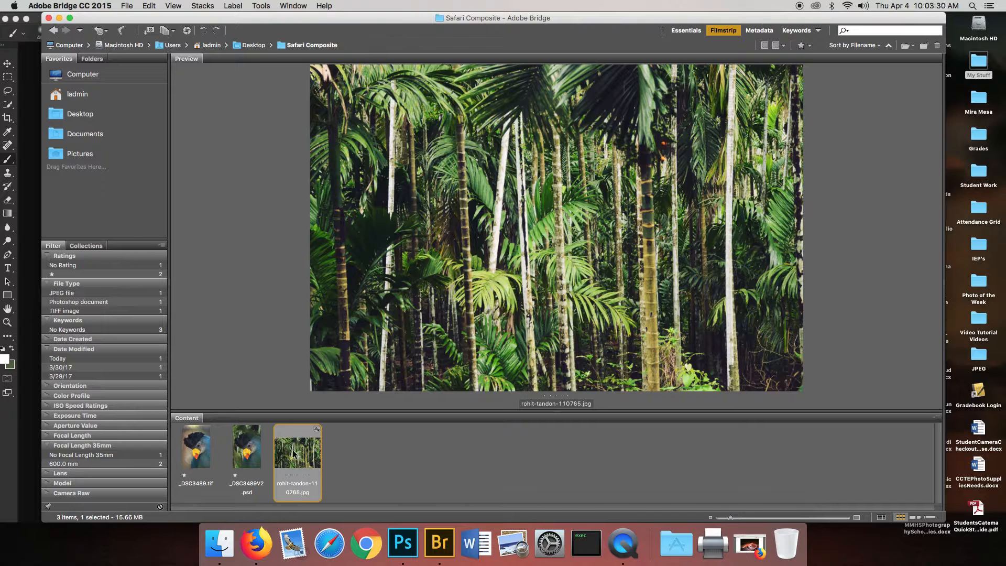
{"action": "left_click", "coordinate": [184, 454]}
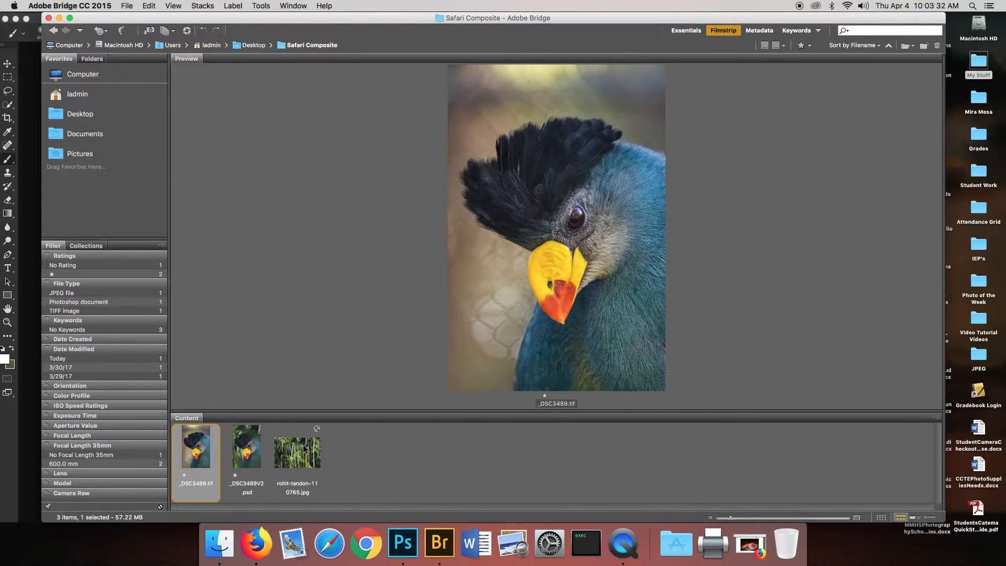
{"action": "left_click", "coordinate": [305, 448], "text": "super"}
{"action": "double_click", "coordinate": [298, 453]}
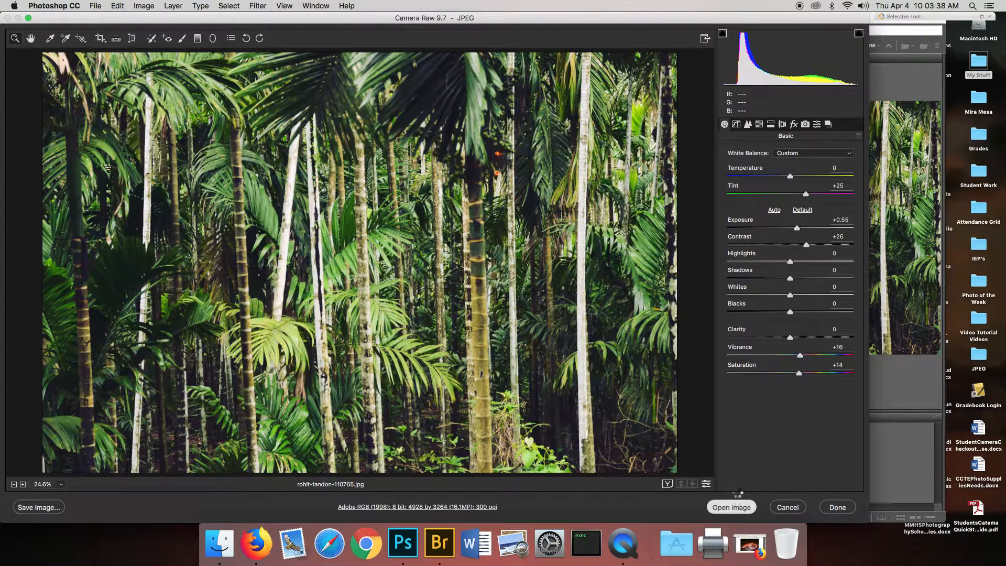
{"action": "left_click", "coordinate": [731, 506]}
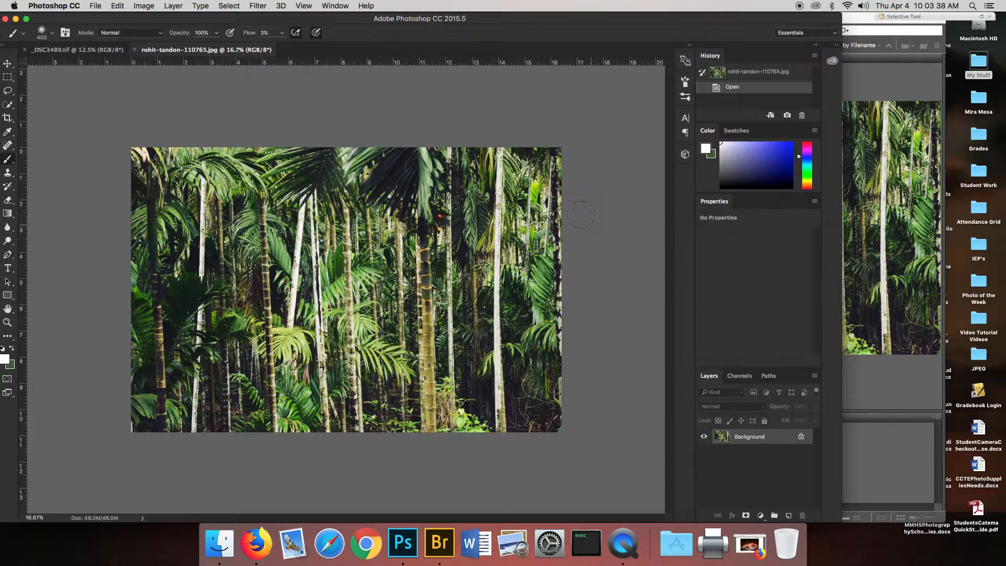
Float the palm forest photo in its own window and copy its image into _DSC3489.tif with the Move tool.
{"action": "left_click", "coordinate": [58, 51]}
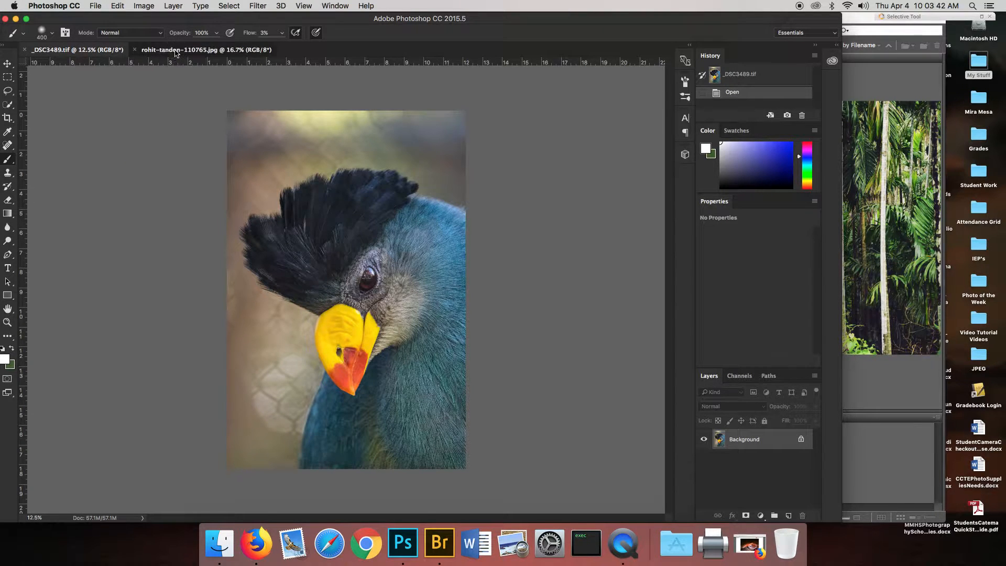
{"action": "left_click", "coordinate": [177, 51]}
{"action": "left_click", "coordinate": [72, 51]}
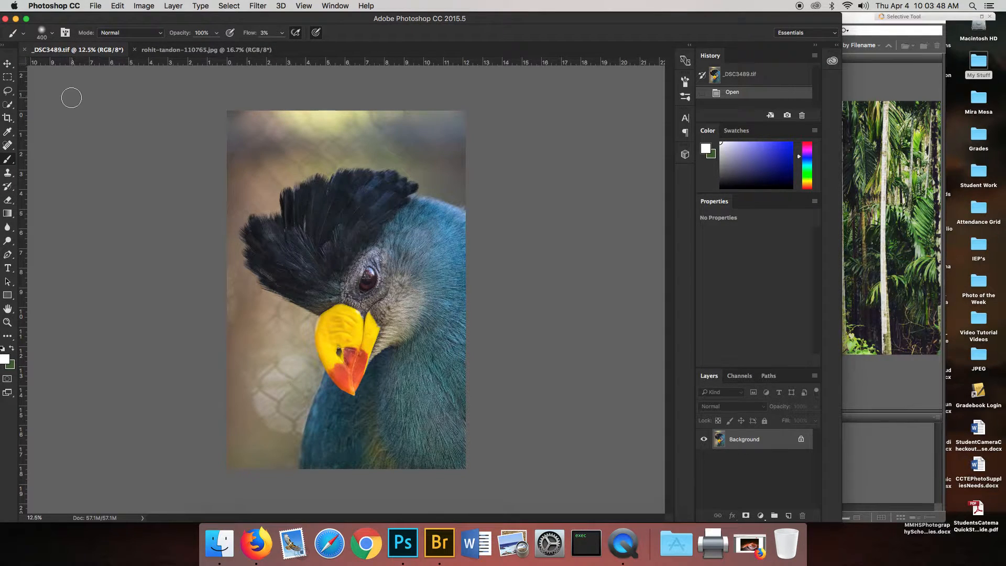
{"action": "left_click", "coordinate": [7, 65]}
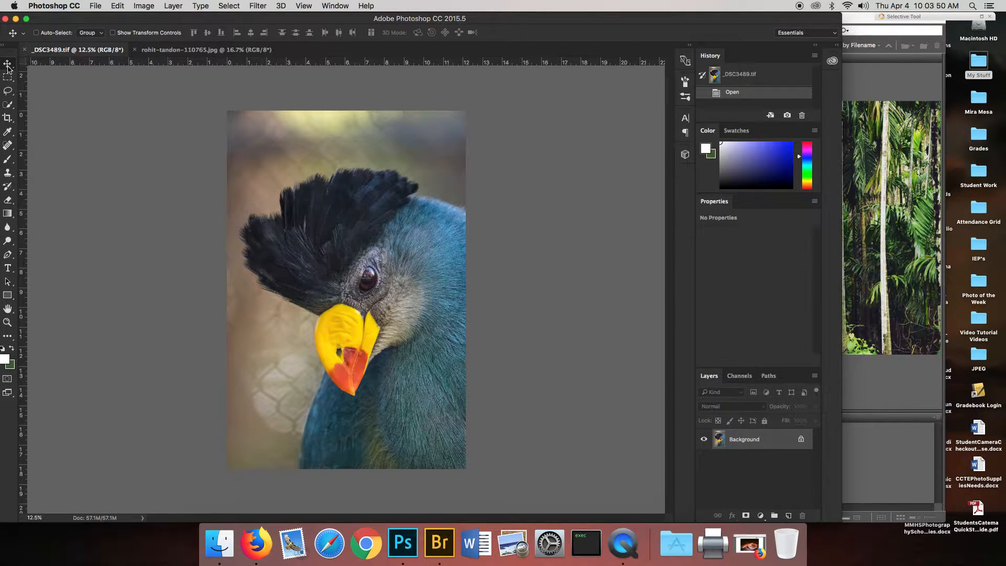
{"action": "left_click", "coordinate": [163, 53]}
{"action": "left_click_drag", "start_coordinate": [162, 51], "coordinate": [481, 103]}
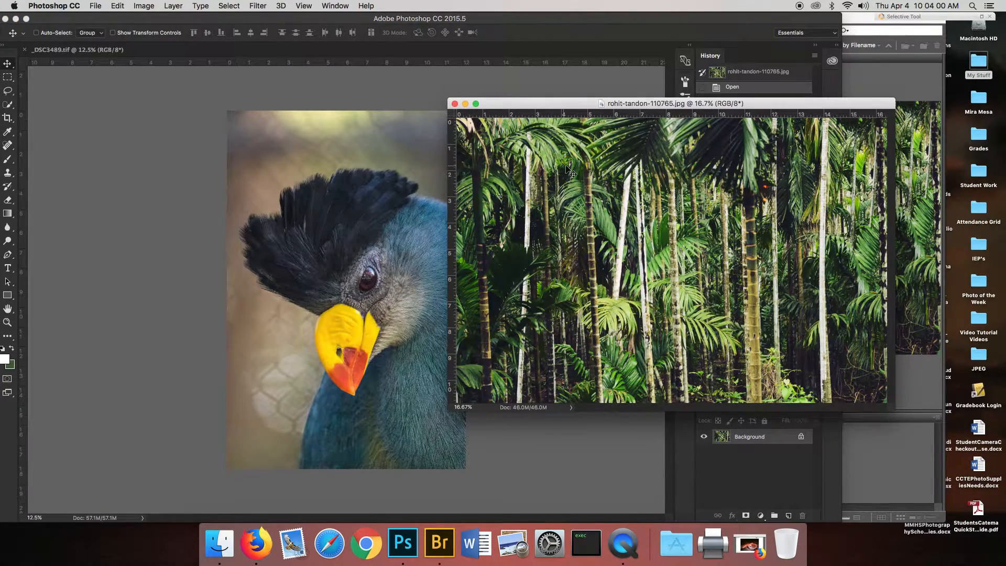
{"action": "left_click_drag", "start_coordinate": [664, 193], "coordinate": [332, 237]}
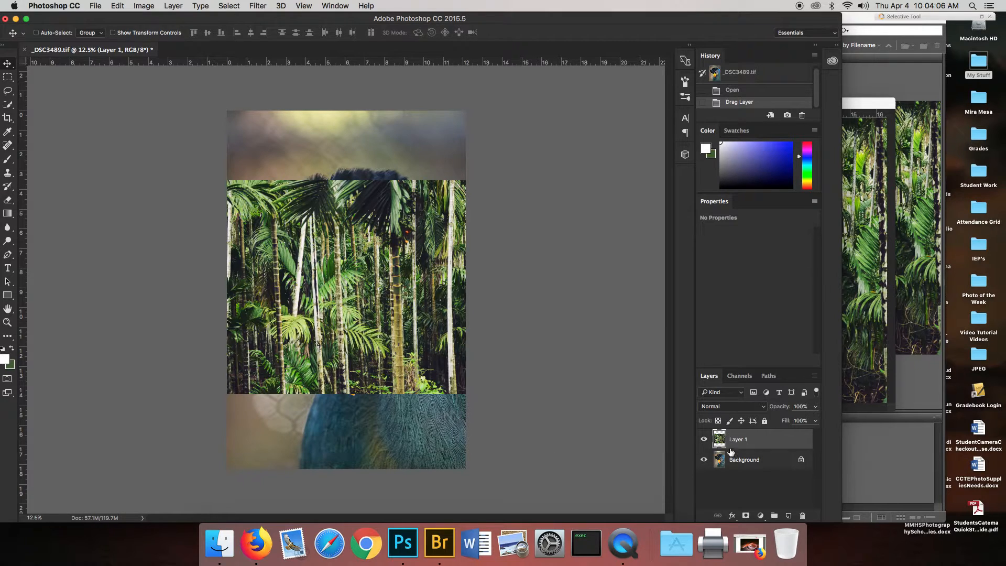
Close the floating palm forest document and return to the bird document.
{"action": "left_click", "coordinate": [874, 247]}
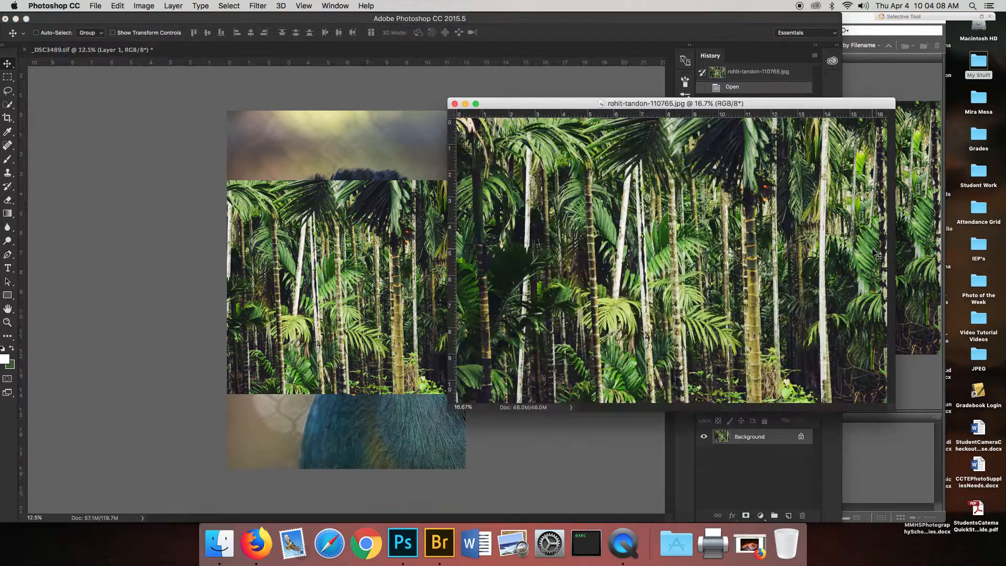
{"action": "left_click", "coordinate": [454, 105]}
{"action": "left_click", "coordinate": [479, 186]}
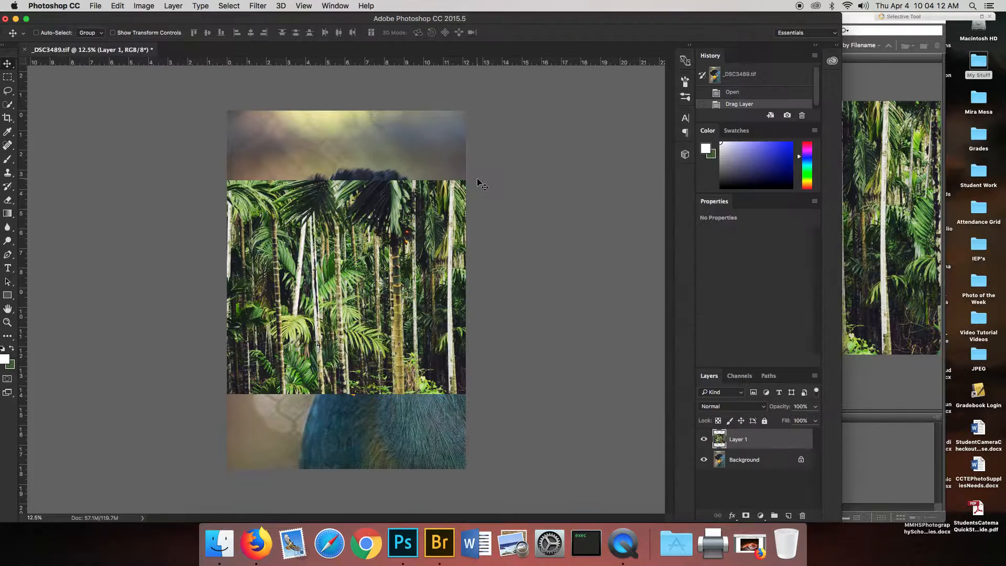
Free Transform the palm forest layer to about 171% in width and height, positioned to cover the whole canvas.
{"action": "left_click_drag", "start_coordinate": [342, 283], "coordinate": [378, 275]}
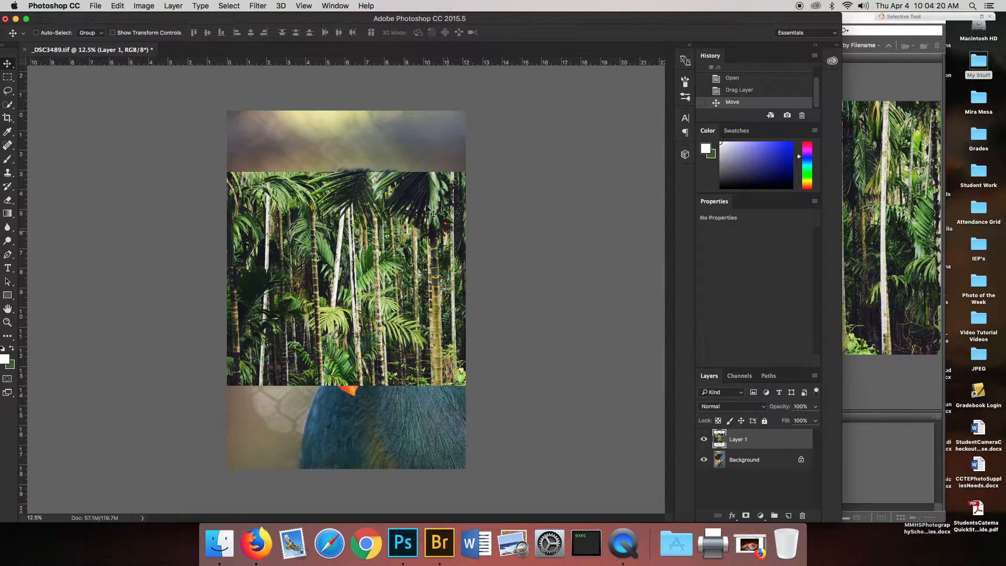
{"action": "left_click", "coordinate": [118, 5]}
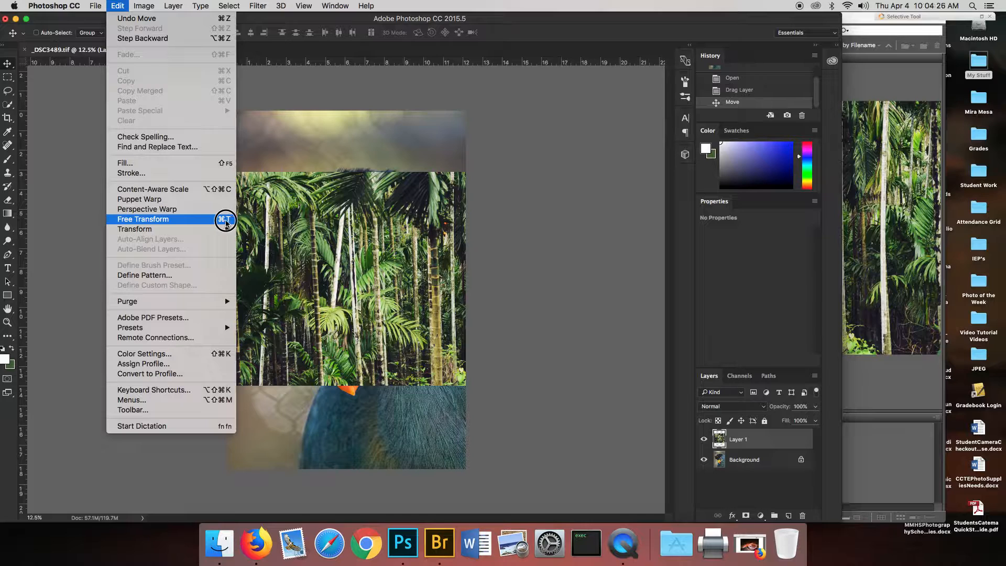
{"action": "left_click", "coordinate": [226, 223]}
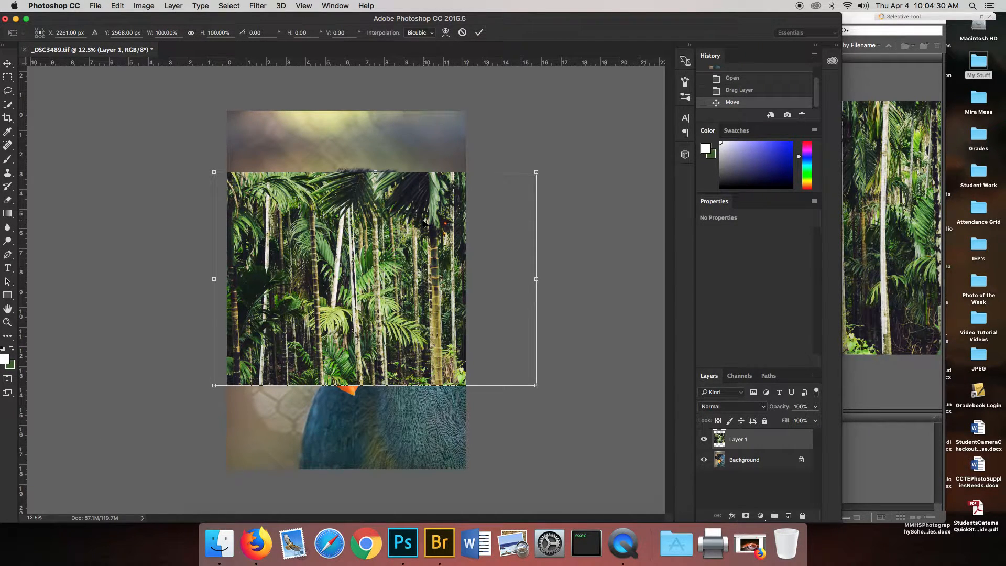
{"action": "left_click_drag", "start_coordinate": [537, 172], "coordinate": [618, 93]}
{"action": "left_click_drag", "start_coordinate": [214, 385], "coordinate": [142, 466]}
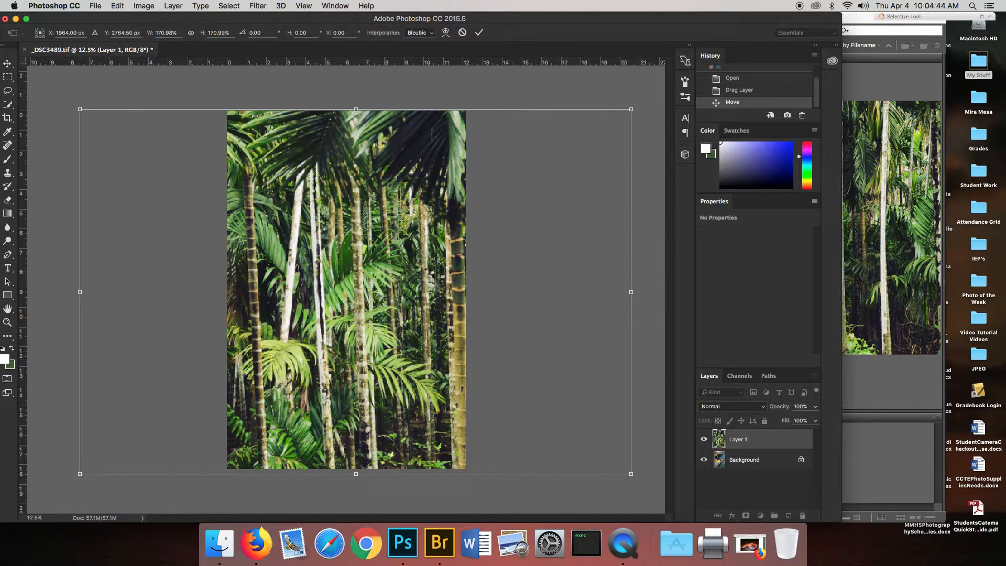
{"action": "key", "text": "Return"}
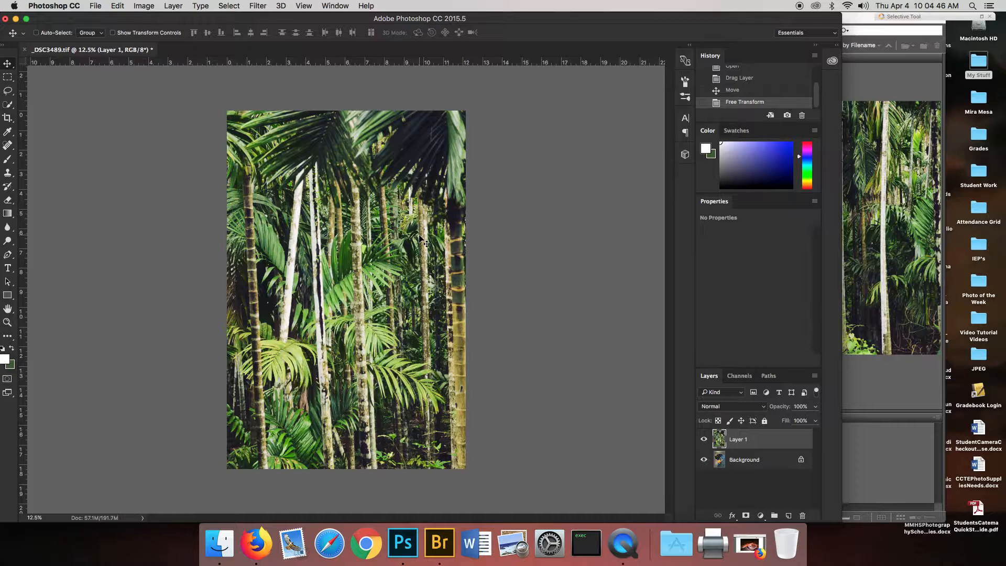
Duplicate the Background layer as Background copy and place the copy above Layer 1.
{"action": "left_click", "coordinate": [719, 463]}
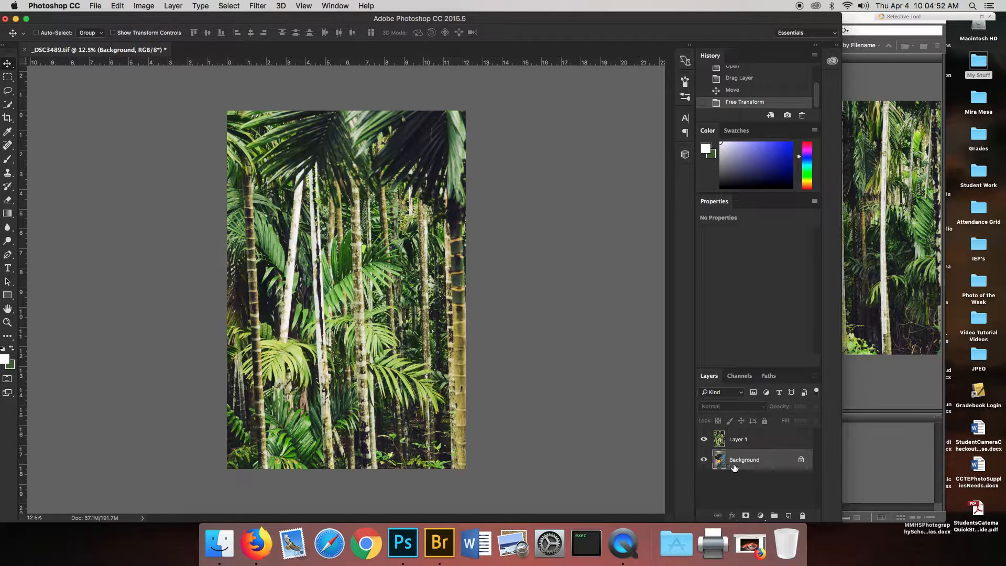
{"action": "left_click", "coordinate": [164, 5]}
{"action": "left_click", "coordinate": [181, 36]}
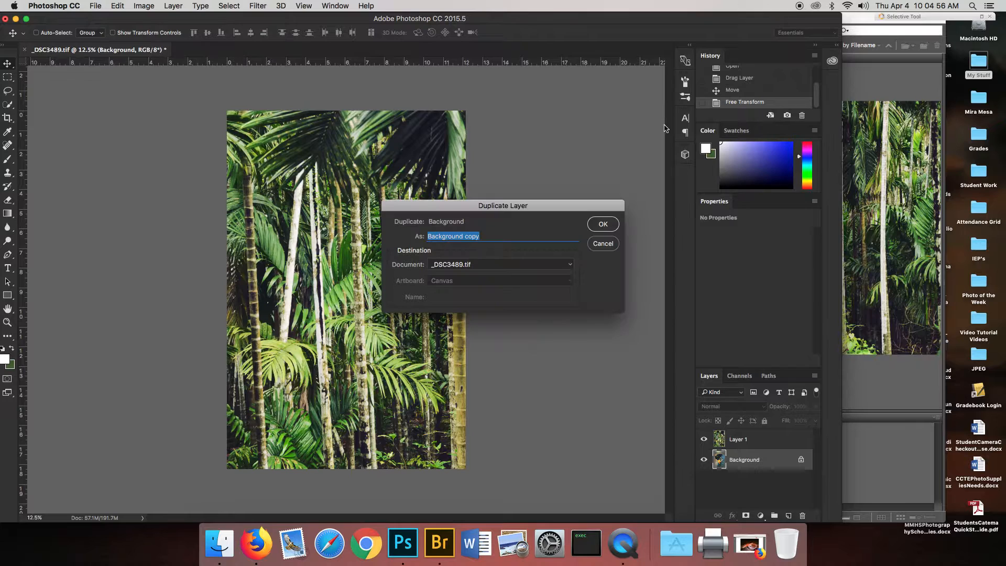
{"action": "left_click", "coordinate": [612, 225]}
{"action": "left_click_drag", "start_coordinate": [719, 465], "coordinate": [738, 438]}
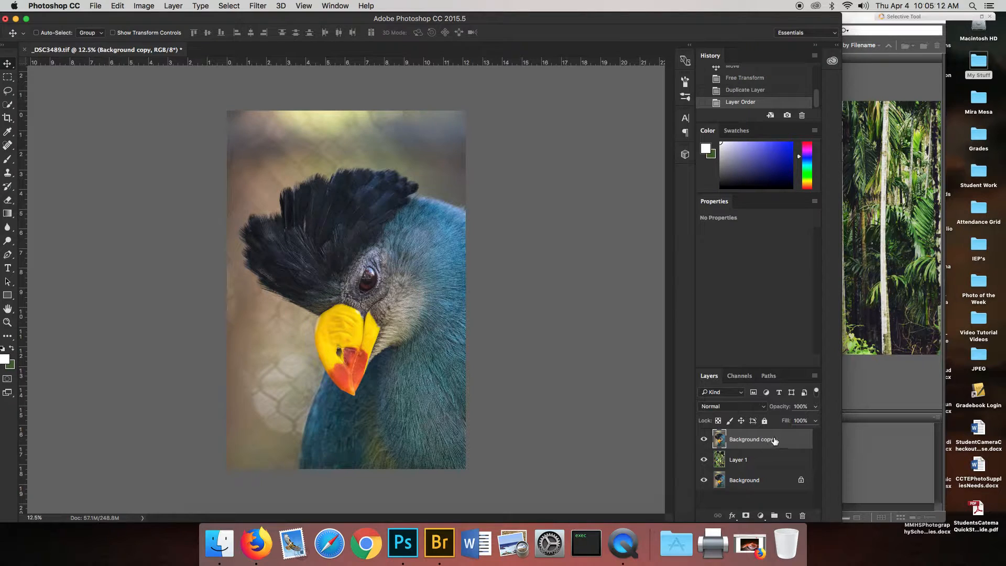
Select the whole bird, including its crest and beak, on Background copy using the Quick Selection tool with a 500 px brush.
{"action": "left_click", "coordinate": [8, 106]}
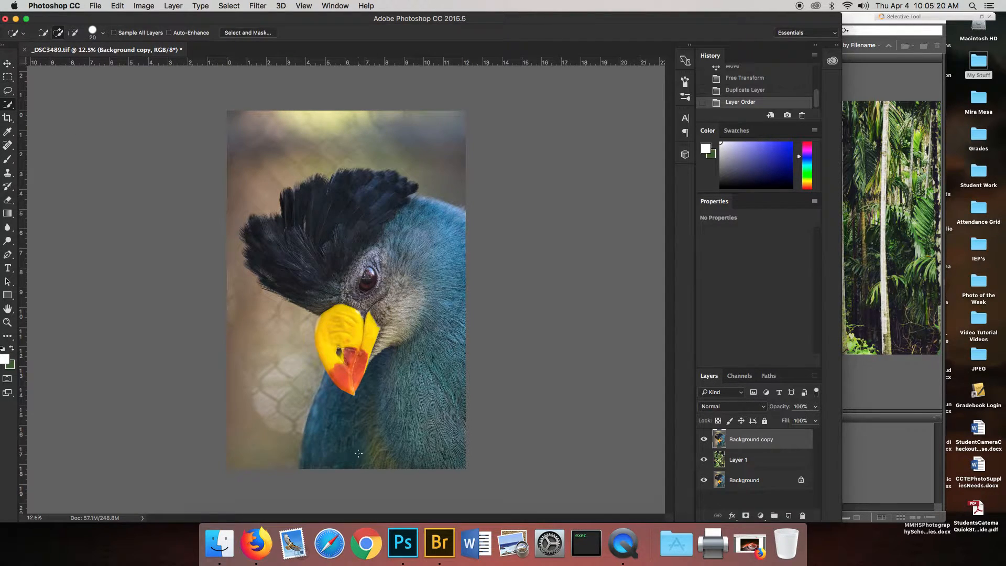
{"action": "key", "text": "bracketright"}
{"action": "key", "text": "bracketright"}
{"action": "key", "text": "bracketright"}
{"action": "key", "text": "bracketright"}
{"action": "key", "text": "bracketright"}
{"action": "key", "text": "bracketright"}
{"action": "key", "text": "bracketright"}
{"action": "key", "text": "bracketright"}
{"action": "key", "text": "bracketright"}
{"action": "key", "text": "bracketleft"}
{"action": "mouse_move", "coordinate": [357, 450]}
{"action": "left_mouse_down"}
{"action": "mouse_move", "coordinate": [382, 315]}
{"action": "mouse_move", "coordinate": [354, 337]}
{"action": "mouse_move", "coordinate": [431, 414]}
{"action": "mouse_move", "coordinate": [445, 314]}
{"action": "mouse_move", "coordinate": [435, 241]}
{"action": "mouse_move", "coordinate": [376, 198]}
{"action": "mouse_move", "coordinate": [338, 203]}
{"action": "mouse_move", "coordinate": [339, 249]}
{"action": "left_mouse_up"}
{"action": "left_click", "coordinate": [332, 340]}
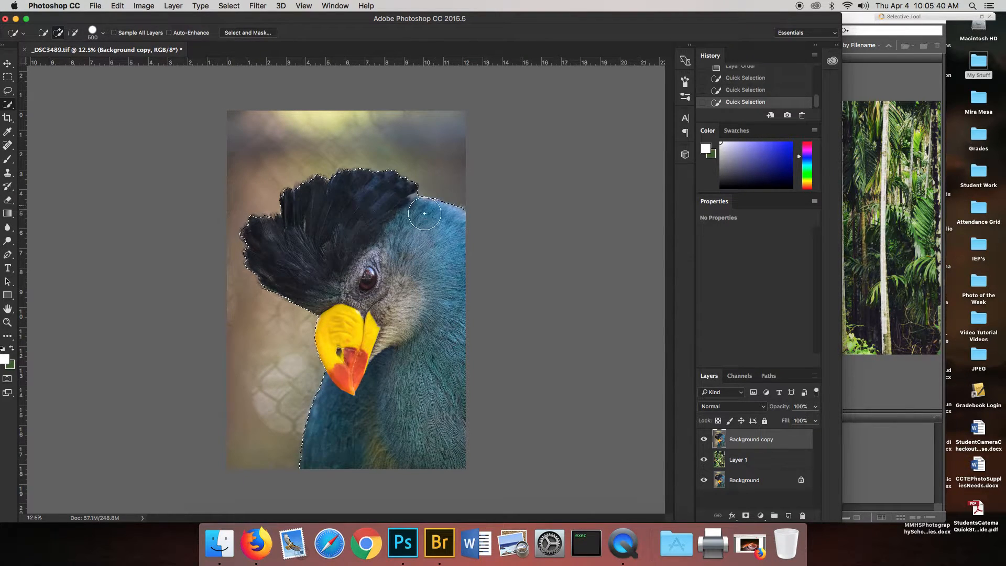
Add the blurred background beside the bird to the selection, and subtract it again with the Quick Selection tool.
{"action": "left_click", "coordinate": [281, 366]}
{"action": "key", "text": "alt"}
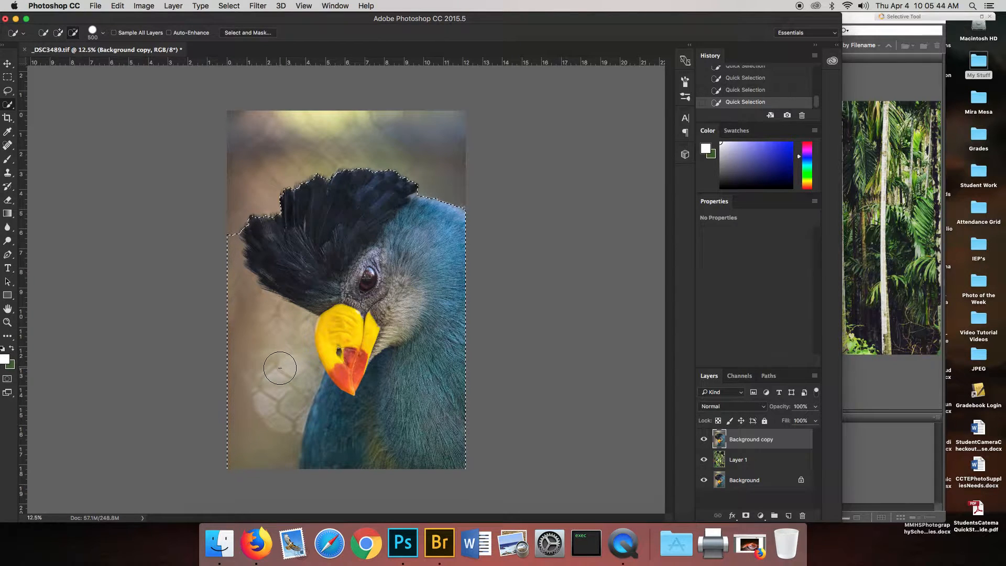
{"action": "left_click_drag", "start_coordinate": [228, 290], "coordinate": [229, 282]}
{"action": "left_click_drag", "start_coordinate": [222, 245], "coordinate": [211, 225]}
{"action": "mouse_move", "coordinate": [236, 338]}
{"action": "left_mouse_down"}
{"action": "mouse_move", "coordinate": [260, 363]}
{"action": "mouse_move", "coordinate": [266, 343]}
{"action": "mouse_move", "coordinate": [281, 370]}
{"action": "mouse_move", "coordinate": [286, 358]}
{"action": "mouse_move", "coordinate": [267, 422]}
{"action": "mouse_move", "coordinate": [302, 374]}
{"action": "mouse_move", "coordinate": [295, 328]}
{"action": "left_mouse_up"}
{"action": "left_click_drag", "start_coordinate": [297, 367], "coordinate": [301, 354]}
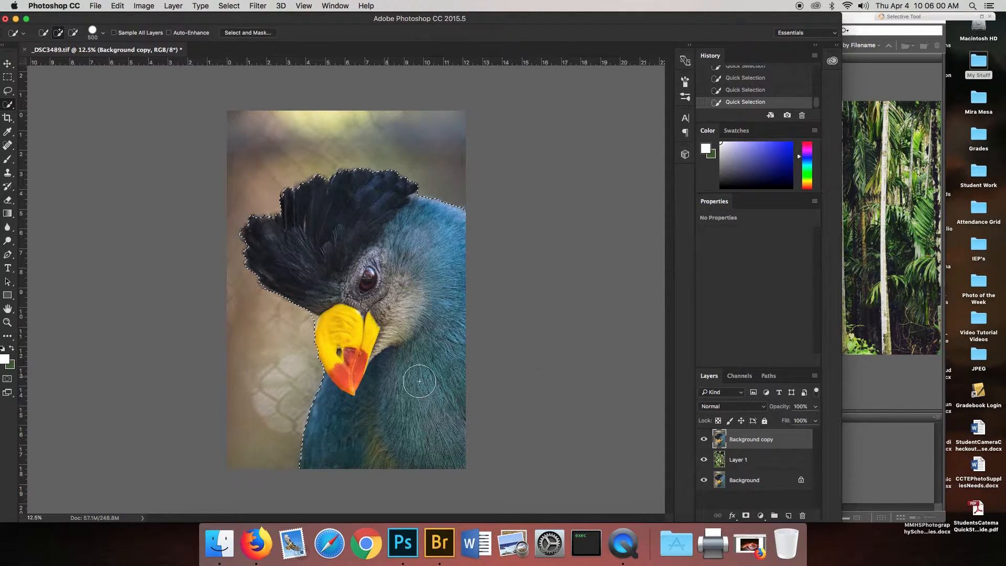
Add a layer mask from the bird selection and set its Select and Mask edge radius to 10 px with Smart Radius.
{"action": "left_click", "coordinate": [746, 517]}
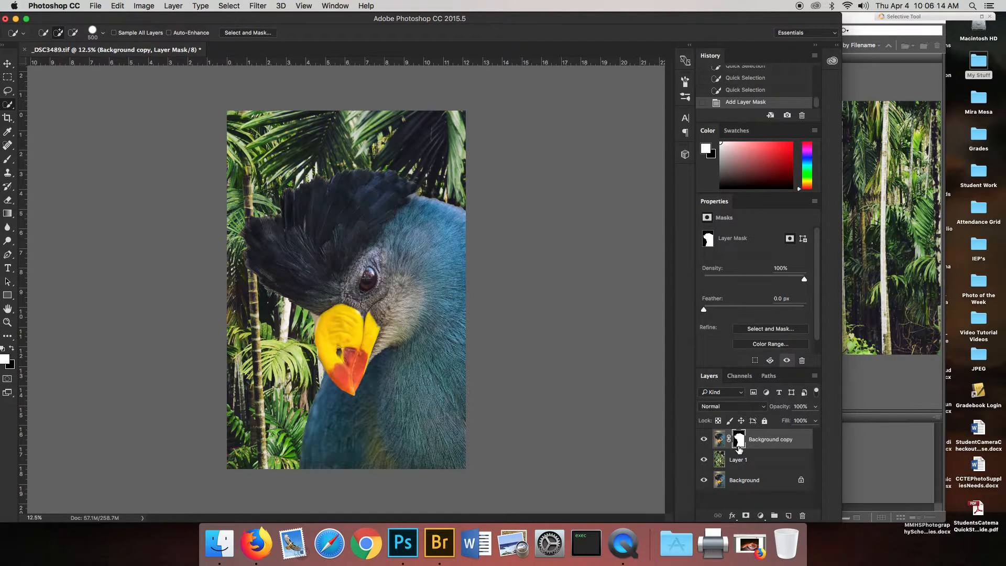
{"action": "left_click", "coordinate": [249, 34]}
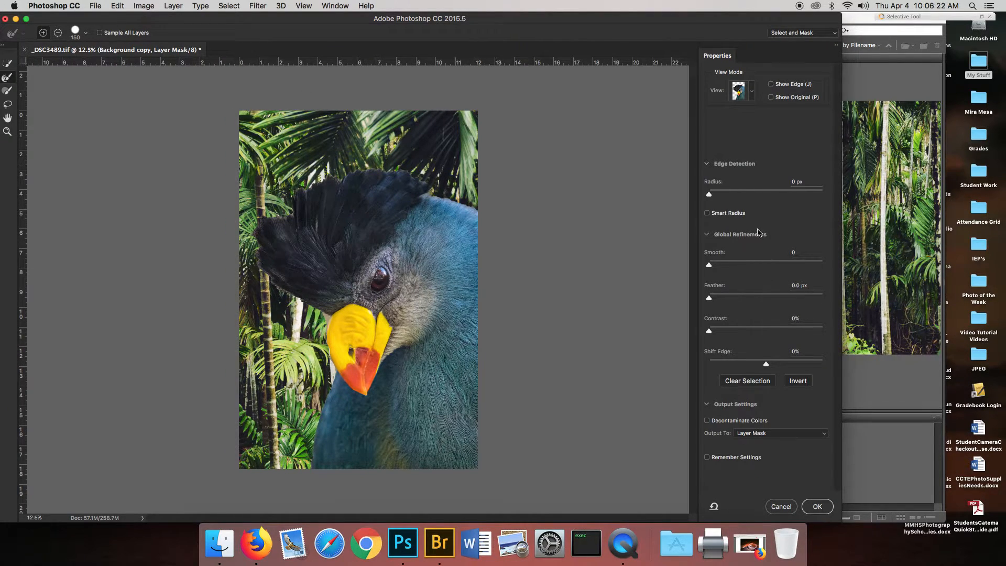
{"action": "left_click_drag", "start_coordinate": [709, 193], "coordinate": [755, 194]}
{"action": "left_click", "coordinate": [707, 212]}
Refine the mask edge with the 150 px Refine Edge Brush along the bird's back, crest and remaining feather outline.
{"action": "key", "text": "super+equal"}
{"action": "key", "text": "super+equal"}
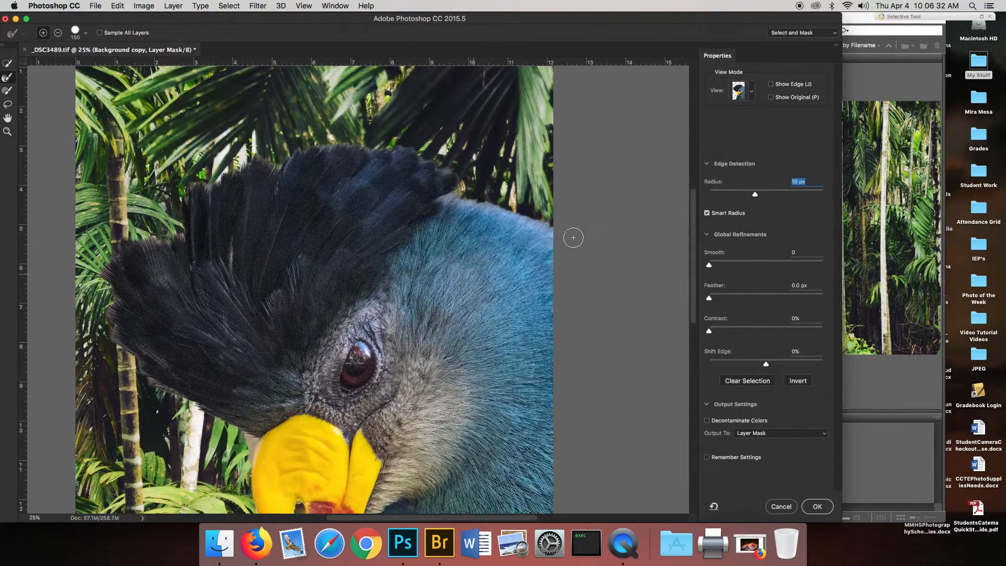
{"action": "mouse_move", "coordinate": [508, 207]}
{"action": "left_mouse_down"}
{"action": "mouse_move", "coordinate": [441, 194]}
{"action": "mouse_move", "coordinate": [460, 175]}
{"action": "mouse_move", "coordinate": [404, 149]}
{"action": "mouse_move", "coordinate": [308, 146]}
{"action": "mouse_move", "coordinate": [279, 169]}
{"action": "mouse_move", "coordinate": [246, 158]}
{"action": "mouse_move", "coordinate": [195, 183]}
{"action": "left_mouse_up"}
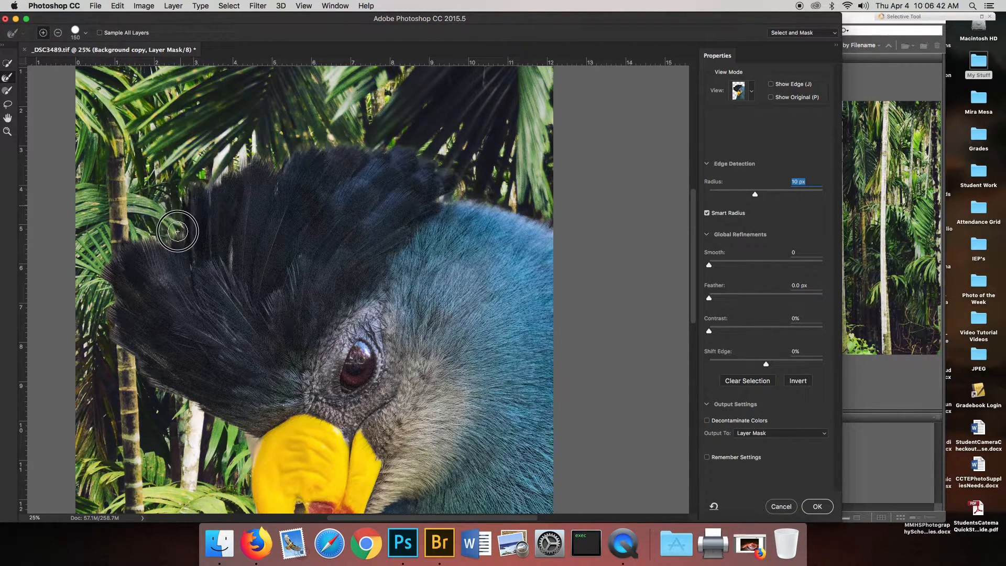
{"action": "mouse_move", "coordinate": [108, 248]}
{"action": "left_mouse_down"}
{"action": "mouse_move", "coordinate": [101, 283]}
{"action": "mouse_move", "coordinate": [120, 346]}
{"action": "mouse_move", "coordinate": [150, 386]}
{"action": "mouse_move", "coordinate": [240, 428]}
{"action": "mouse_move", "coordinate": [367, 246]}
{"action": "left_mouse_up"}
{"action": "mouse_move", "coordinate": [314, 268]}
{"action": "left_mouse_down"}
{"action": "mouse_move", "coordinate": [329, 364]}
{"action": "mouse_move", "coordinate": [417, 199]}
{"action": "mouse_move", "coordinate": [380, 239]}
{"action": "mouse_move", "coordinate": [360, 294]}
{"action": "mouse_move", "coordinate": [349, 409]}
{"action": "left_mouse_up"}
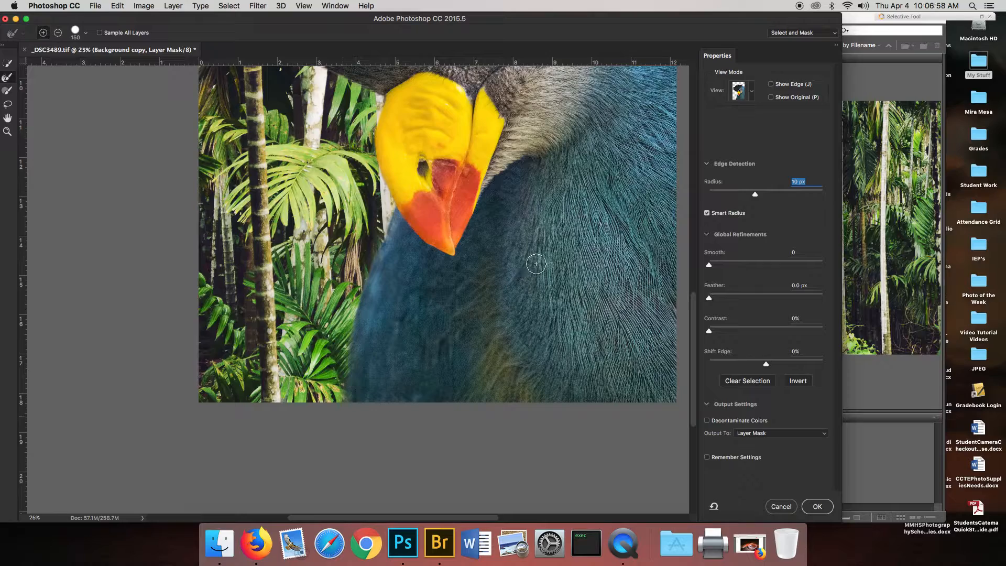
{"action": "left_click_drag", "start_coordinate": [550, 250], "coordinate": [496, 434]}
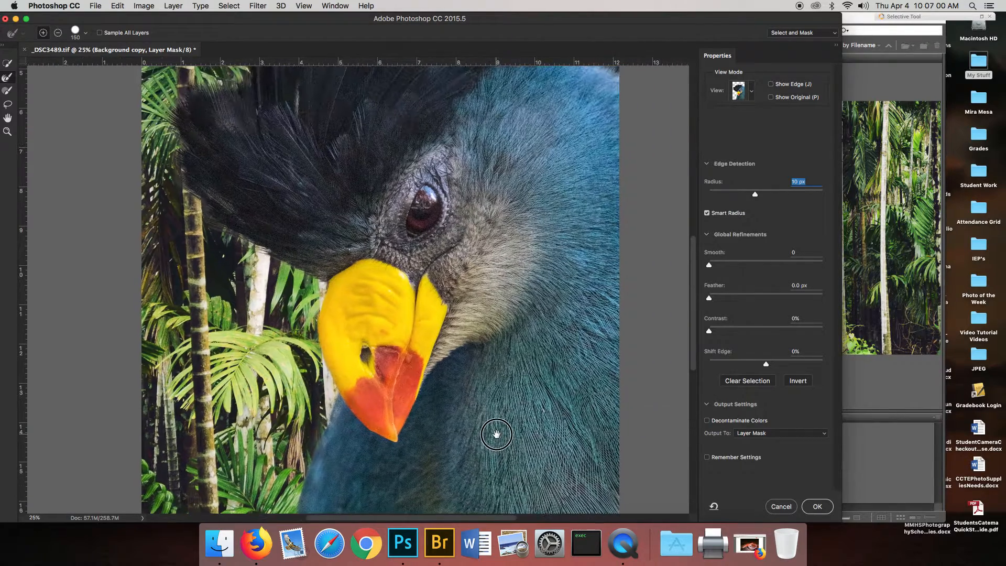
{"action": "left_click_drag", "start_coordinate": [525, 199], "coordinate": [490, 330]}
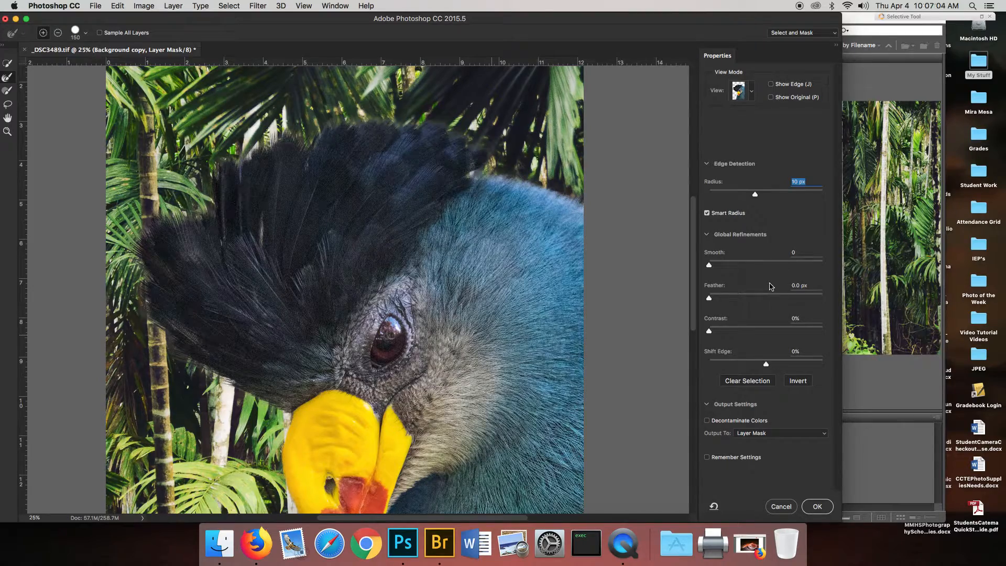
{"action": "key", "text": "super+equal"}
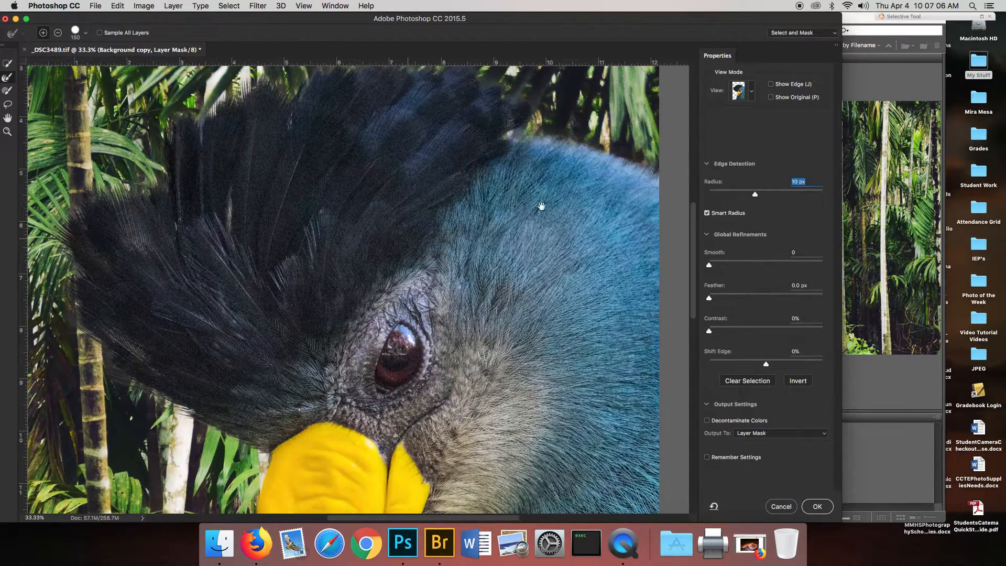
Try a Smooth value of 62 on the mask edge, and reset Smooth, Feather and Contrast to zero.
{"action": "left_click_drag", "start_coordinate": [541, 206], "coordinate": [503, 309]}
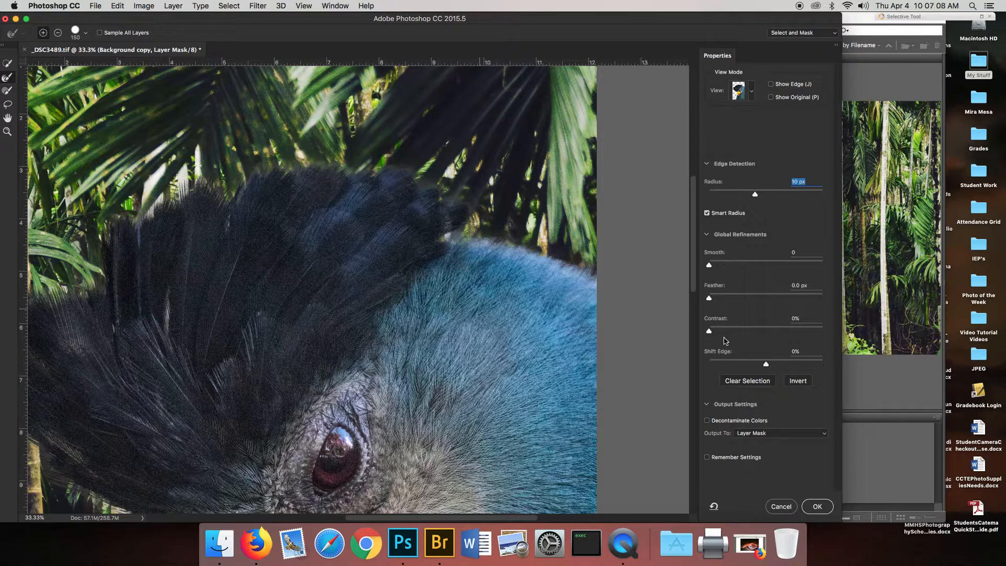
{"action": "left_click_drag", "start_coordinate": [710, 266], "coordinate": [783, 267]}
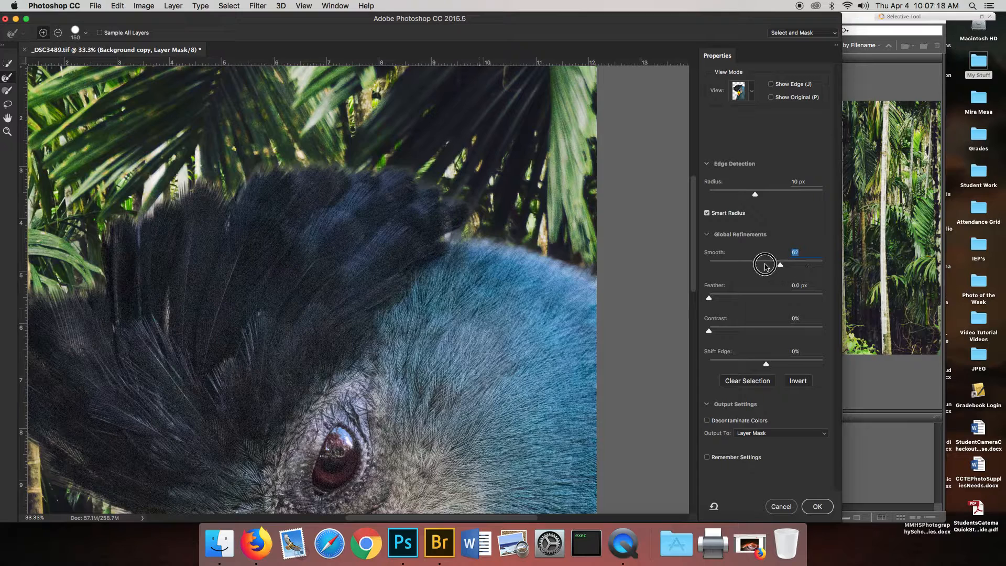
{"action": "left_click_drag", "start_coordinate": [781, 268], "coordinate": [711, 263]}
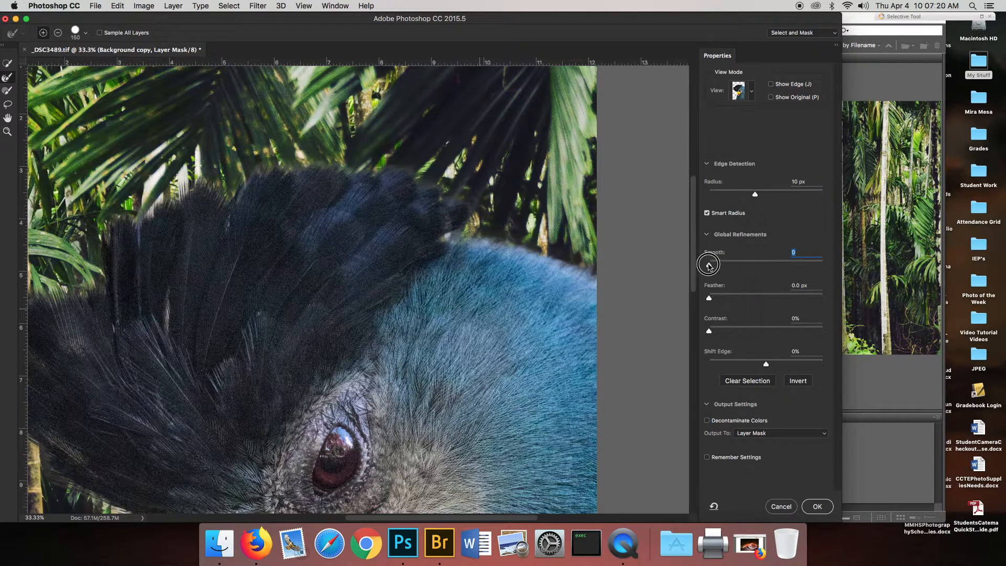
{"action": "left_click", "coordinate": [709, 299]}
{"action": "left_click_drag", "start_coordinate": [709, 300], "coordinate": [689, 291]}
{"action": "mouse_move", "coordinate": [710, 332]}
{"action": "left_mouse_down"}
{"action": "mouse_move", "coordinate": [781, 335]}
{"action": "mouse_move", "coordinate": [709, 333]}
{"action": "left_mouse_up"}
Shift the mask edge to -11% and apply the Select and Mask refinement to the layer mask.
{"action": "mouse_move", "coordinate": [766, 367]}
{"action": "left_mouse_down"}
{"action": "mouse_move", "coordinate": [733, 361]}
{"action": "mouse_move", "coordinate": [812, 367]}
{"action": "mouse_move", "coordinate": [760, 368]}
{"action": "left_mouse_up"}
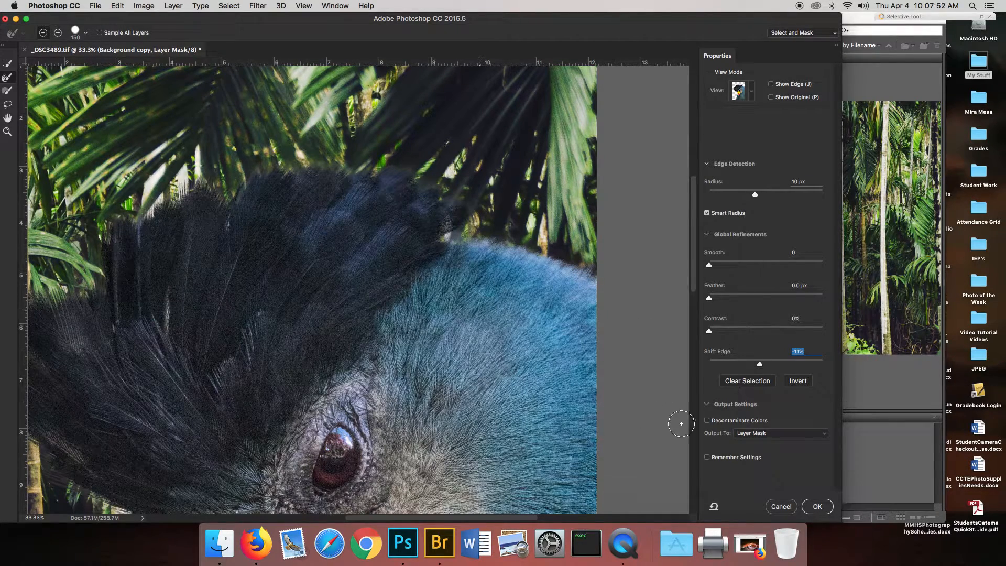
{"action": "left_click", "coordinate": [817, 506]}
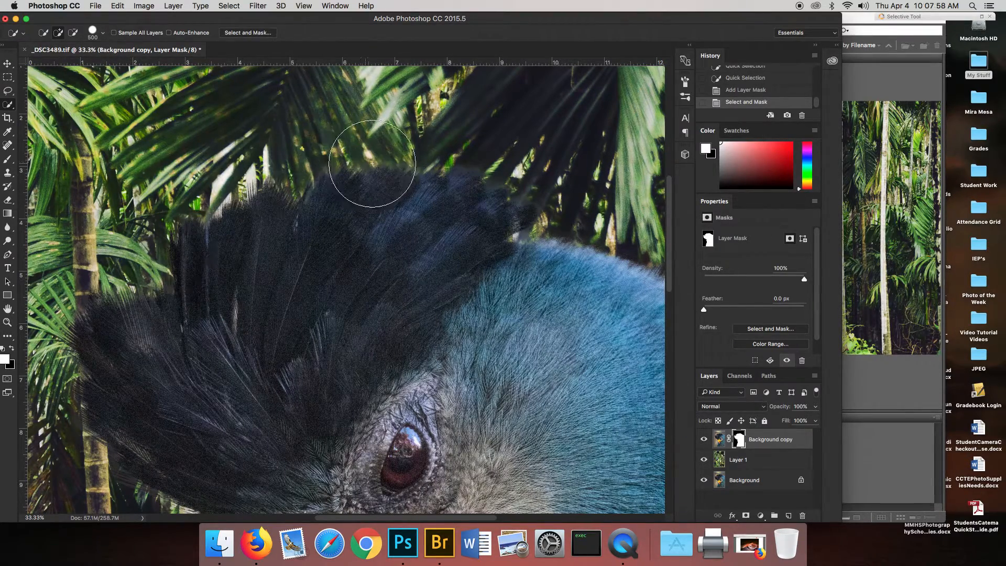
Paint white on the layer mask along the bird's lower chest with a 400 px brush at 59% flow and 70% hardness.
{"action": "left_click_drag", "start_coordinate": [288, 229], "coordinate": [335, 93]}
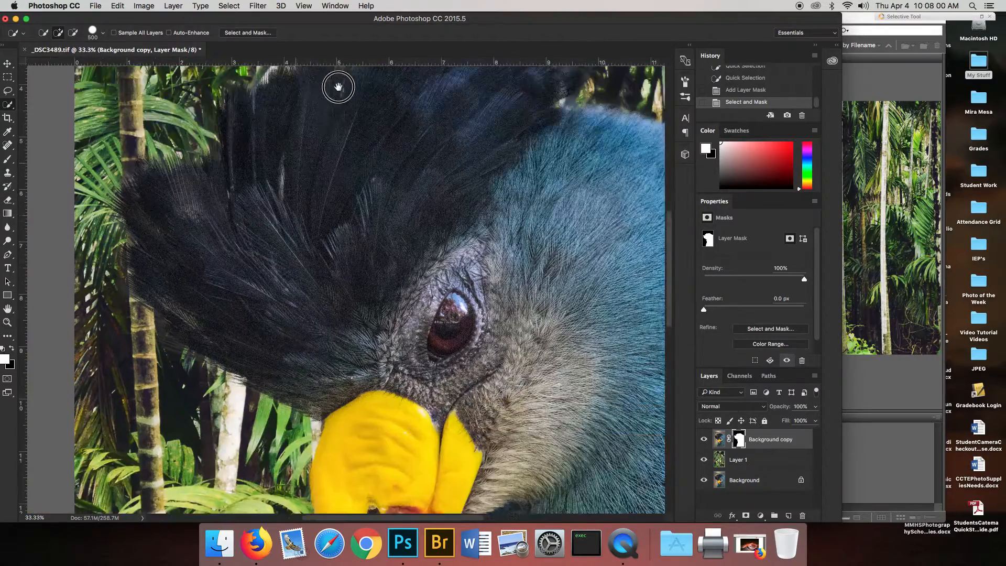
{"action": "scroll", "coordinate": [460, 316], "scroll_direction": "down", "scroll_amount": 10}
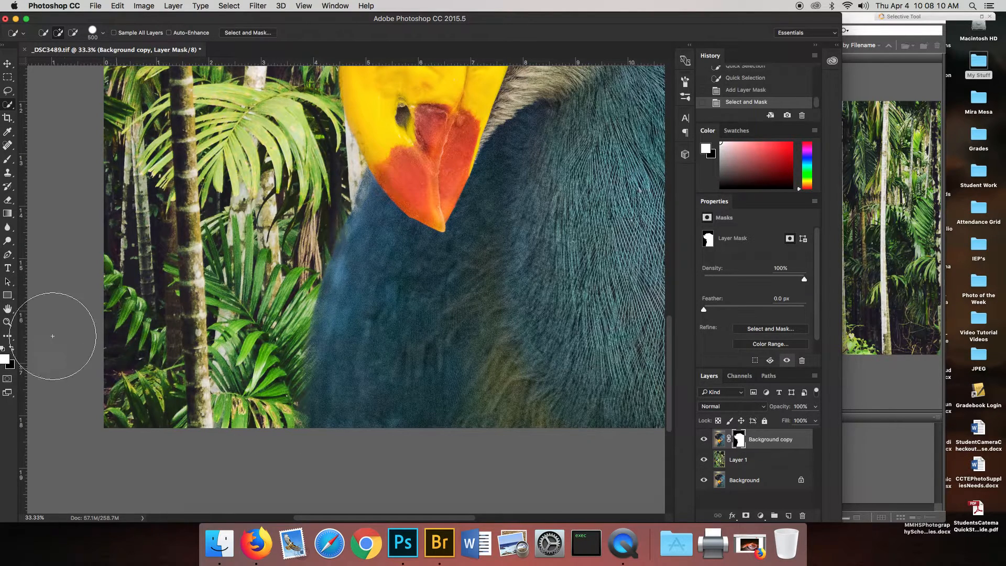
{"action": "left_click", "coordinate": [8, 159]}
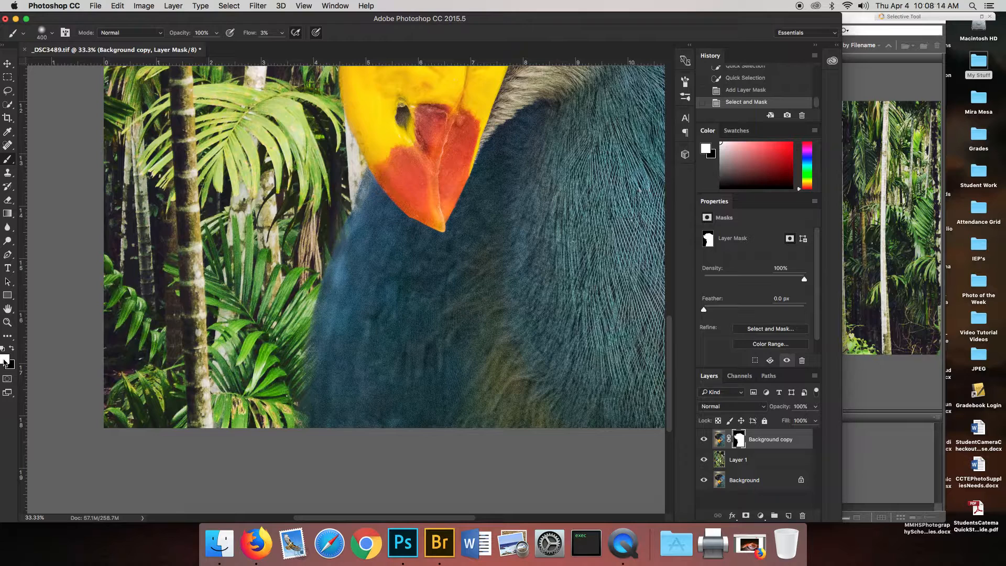
{"action": "left_click", "coordinate": [282, 32]}
{"action": "left_click_drag", "start_coordinate": [281, 46], "coordinate": [308, 45]}
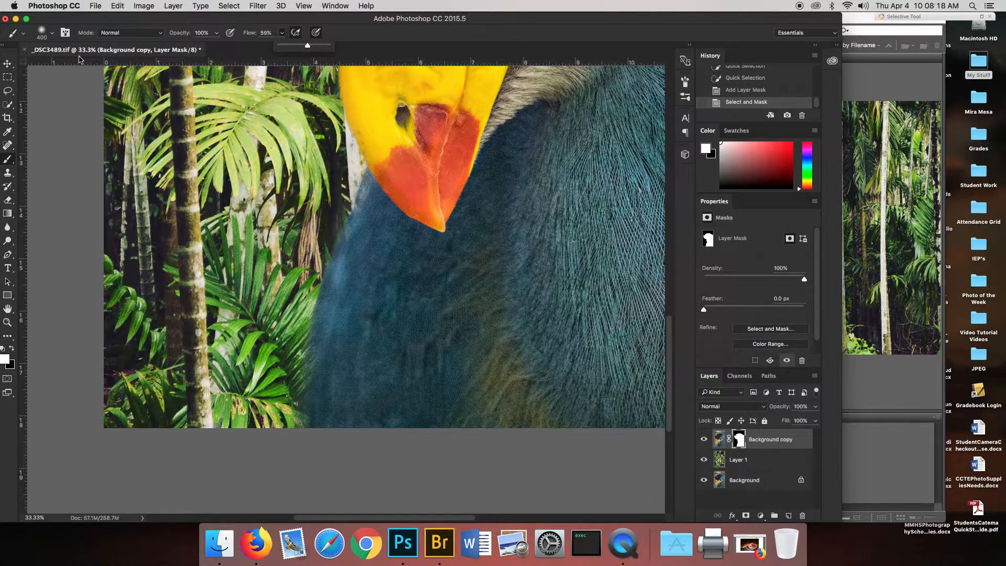
{"action": "left_click", "coordinate": [52, 34]}
{"action": "mouse_move", "coordinate": [56, 93]}
{"action": "left_mouse_down"}
{"action": "mouse_move", "coordinate": [117, 93]}
{"action": "mouse_move", "coordinate": [82, 93]}
{"action": "mouse_move", "coordinate": [103, 94]}
{"action": "left_mouse_up"}
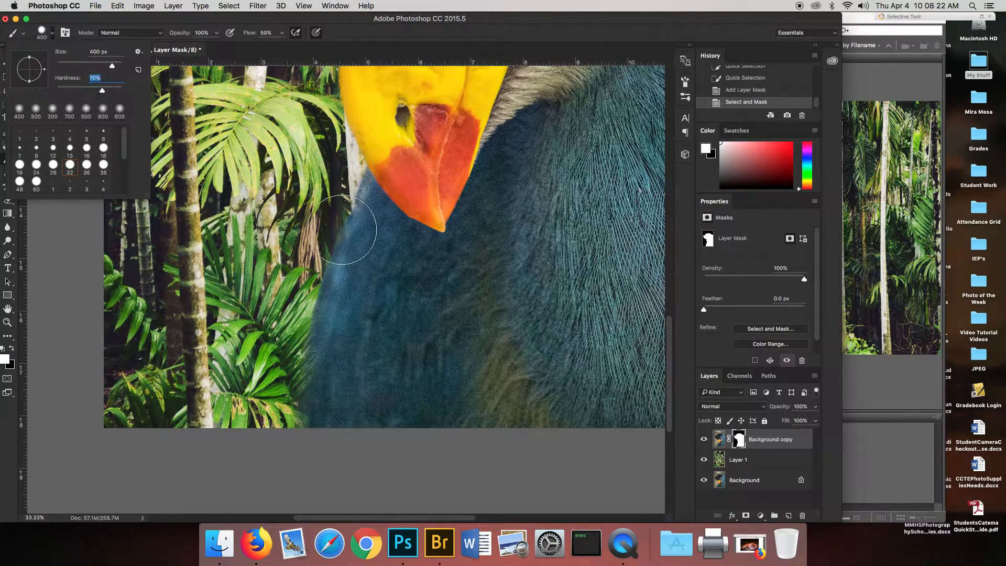
{"action": "left_click", "coordinate": [400, 278]}
{"action": "mouse_move", "coordinate": [348, 382]}
{"action": "left_mouse_down"}
{"action": "mouse_move", "coordinate": [334, 422]}
{"action": "mouse_move", "coordinate": [345, 350]}
{"action": "mouse_move", "coordinate": [330, 422]}
{"action": "mouse_move", "coordinate": [384, 231]}
{"action": "mouse_move", "coordinate": [370, 250]}
{"action": "mouse_move", "coordinate": [348, 348]}
{"action": "left_mouse_up"}
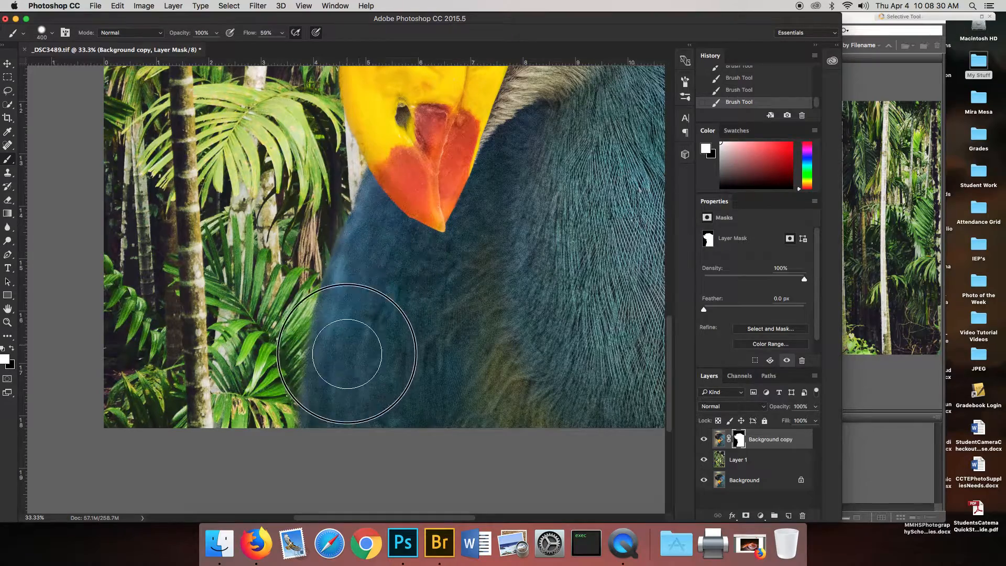
Paint black on the layer mask to remove the pale fringe beside the yellow beak, reducing the brush to 200 px and 125 px.
{"action": "scroll", "coordinate": [427, 242], "scroll_direction": "up", "scroll_amount": 5}
{"action": "mouse_move", "coordinate": [421, 389]}
{"action": "left_mouse_down"}
{"action": "mouse_move", "coordinate": [399, 337]}
{"action": "mouse_move", "coordinate": [400, 266]}
{"action": "mouse_move", "coordinate": [399, 294]}
{"action": "left_mouse_up"}
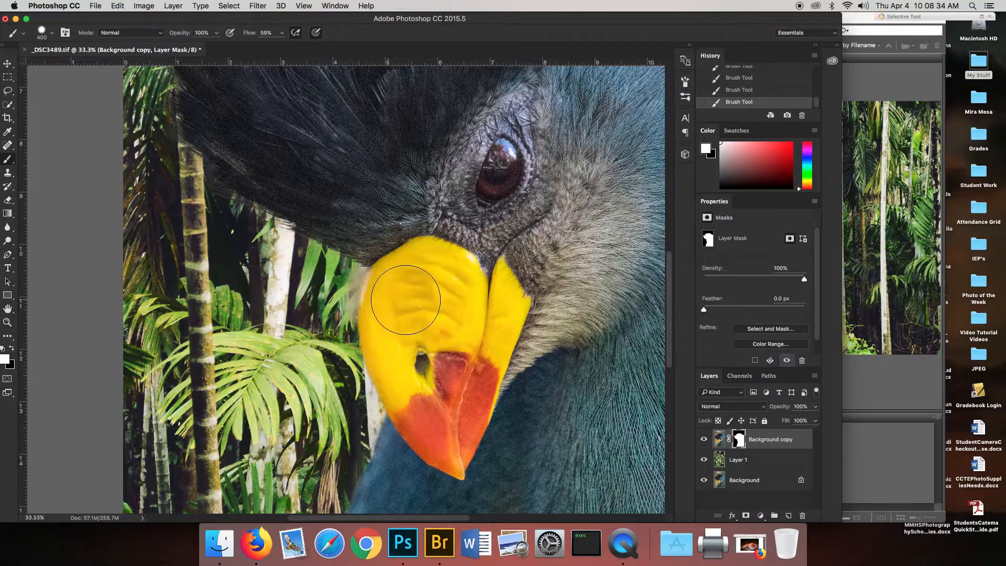
{"action": "left_click", "coordinate": [12, 348]}
{"action": "key", "text": "bracketleft"}
{"action": "key", "text": "bracketleft"}
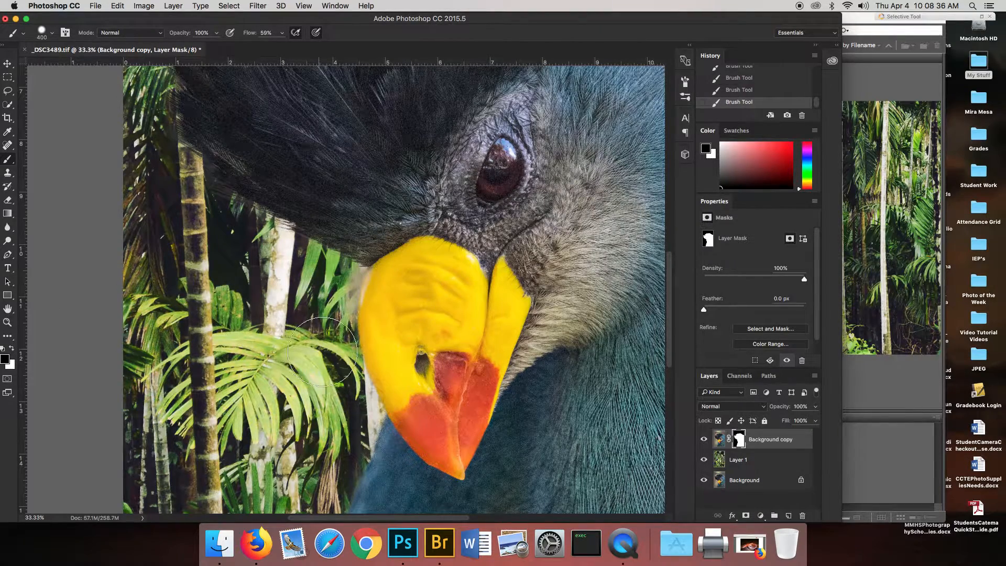
{"action": "left_click_drag", "start_coordinate": [360, 309], "coordinate": [349, 277]}
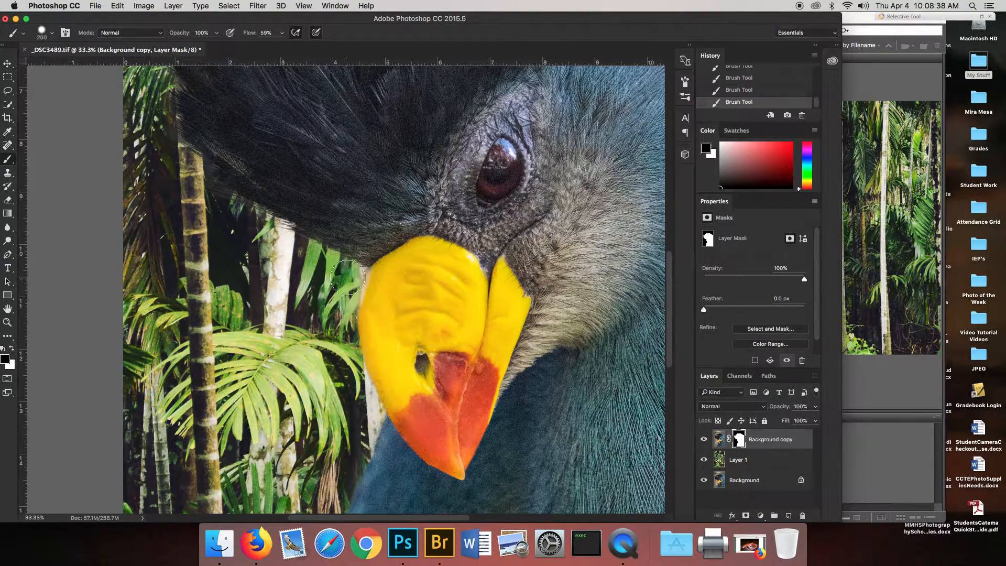
{"action": "key", "text": "bracketleft"}
{"action": "key", "text": "bracketleft"}
{"action": "key", "text": "bracketleft"}
Add a Levels adjustment layer above Background copy and clip it to the bird layer.
{"action": "key", "text": "super+minus"}
{"action": "key", "text": "super+minus"}
{"action": "key", "text": "super+minus"}
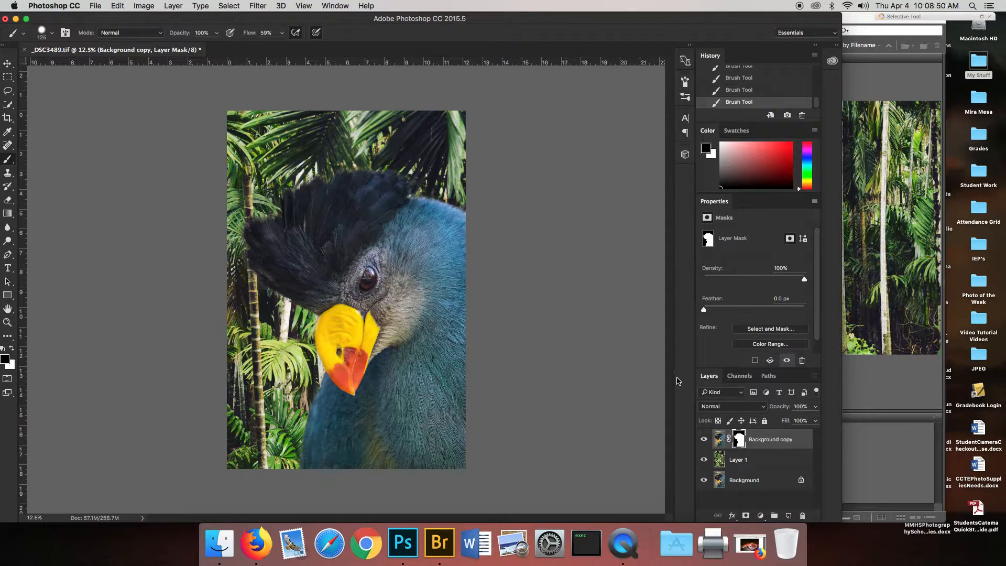
{"action": "left_click", "coordinate": [761, 515]}
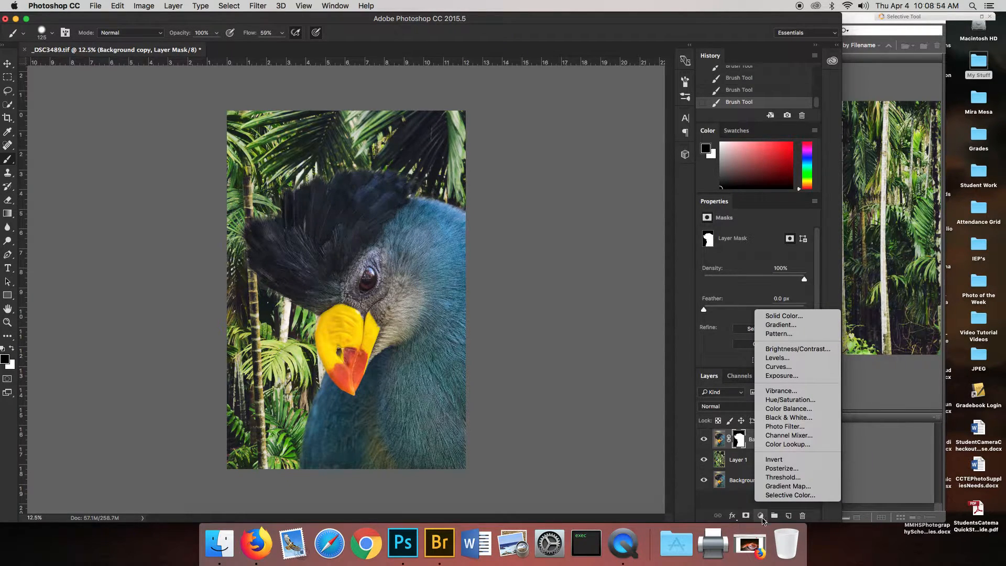
{"action": "left_click", "coordinate": [790, 358]}
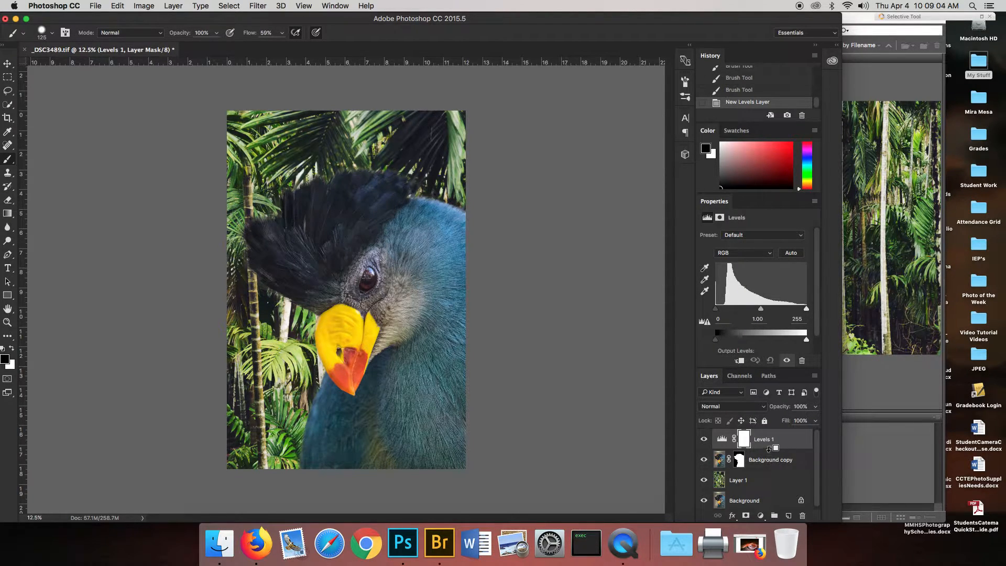
{"action": "left_click_drag", "start_coordinate": [769, 458], "coordinate": [770, 449]}
{"action": "left_click", "coordinate": [767, 447], "text": "alt"}
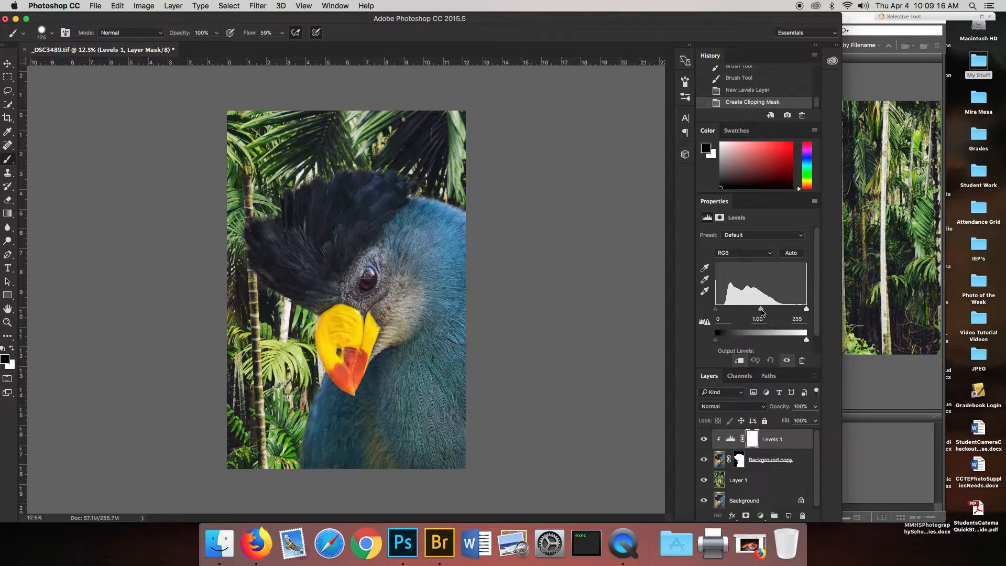
Set the Levels inputs to 22, 1.11 and 218, and compare the bird with the adjustment hidden and shown.
{"action": "left_click_drag", "start_coordinate": [805, 309], "coordinate": [724, 309]}
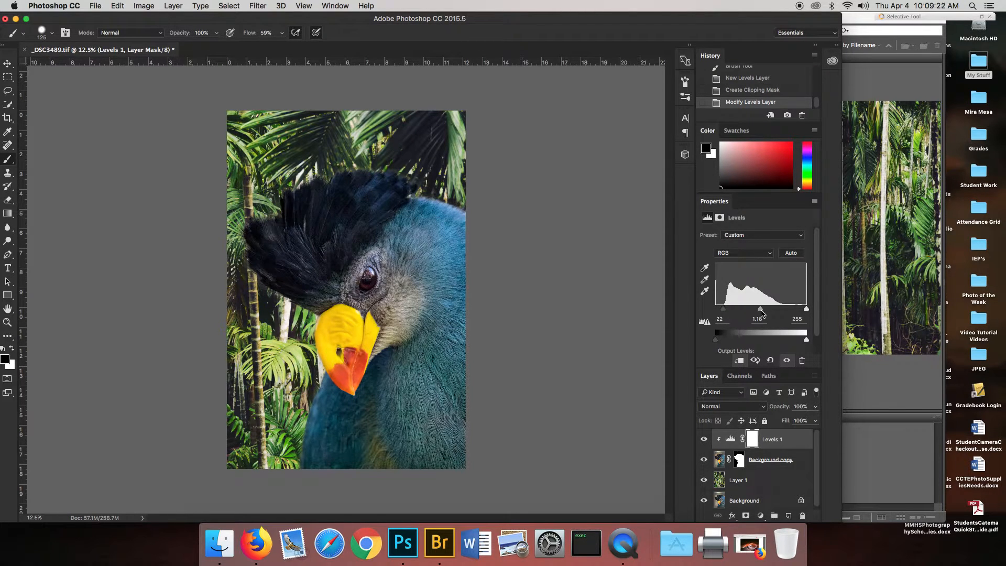
{"action": "left_click_drag", "start_coordinate": [802, 310], "coordinate": [757, 311]}
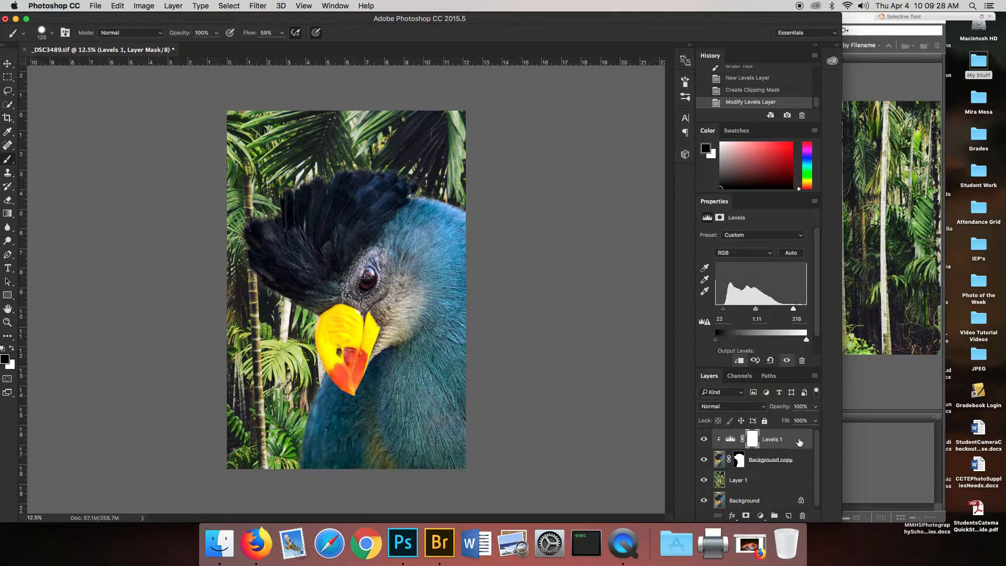
{"action": "left_click", "coordinate": [707, 441]}
{"action": "left_click", "coordinate": [707, 440]}
{"action": "left_click", "coordinate": [707, 441]}
Release the Levels 1 clipping mask and clip the adjustment to Background copy again.
{"action": "left_click_drag", "start_coordinate": [773, 453], "coordinate": [774, 447]}
{"action": "left_click", "coordinate": [775, 449], "text": "alt"}
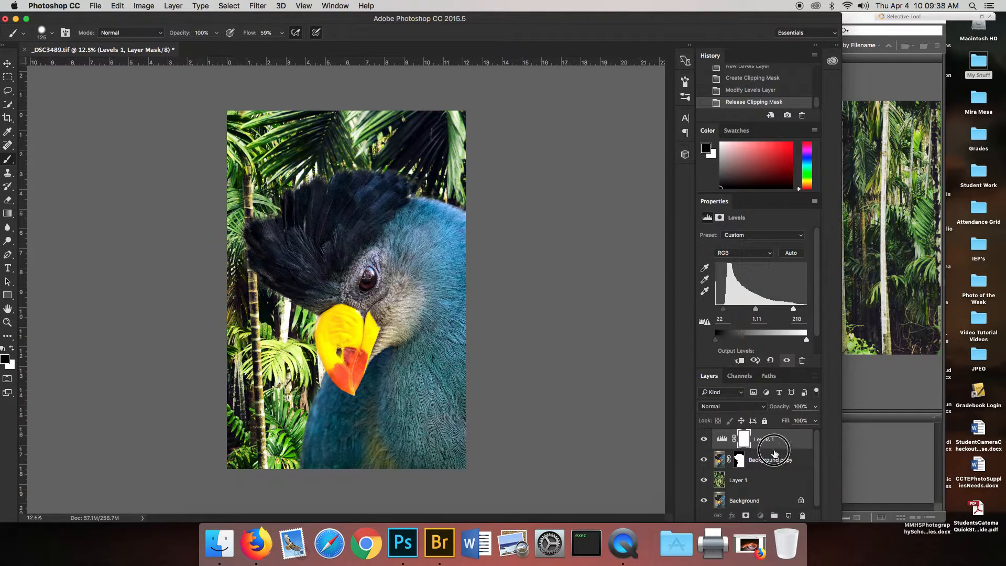
{"action": "left_click", "coordinate": [776, 448], "text": "alt"}
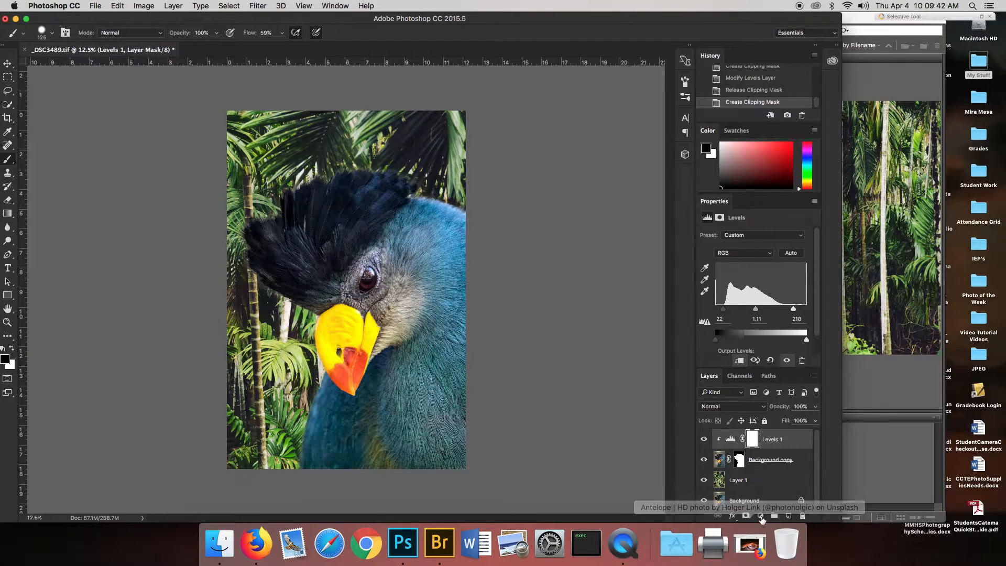
Add a clipped Photo Filter layer with Warming Filter (85) at 49% density, and compare the bird with and without it.
{"action": "left_click", "coordinate": [760, 515]}
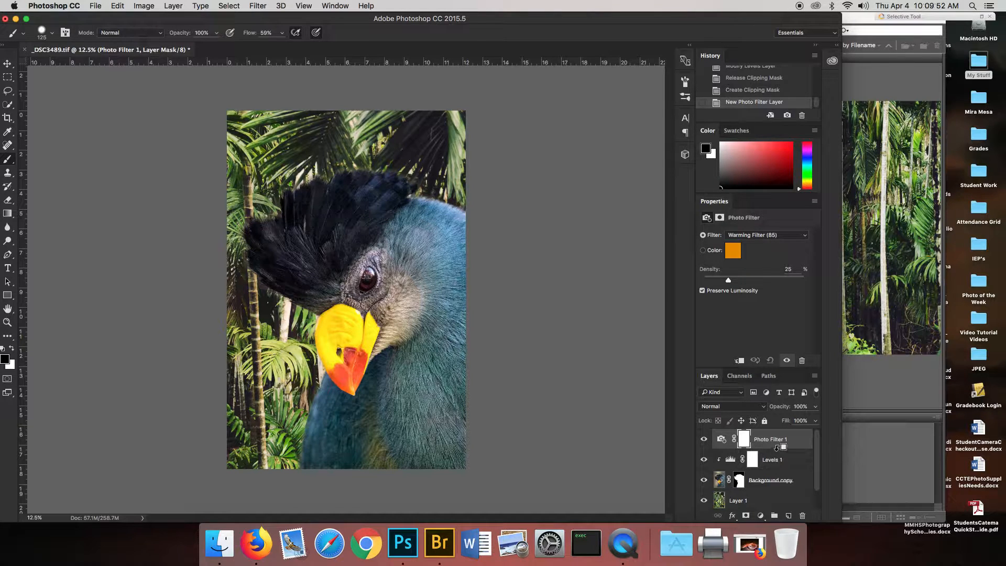
{"action": "left_click", "coordinate": [776, 448], "text": "alt"}
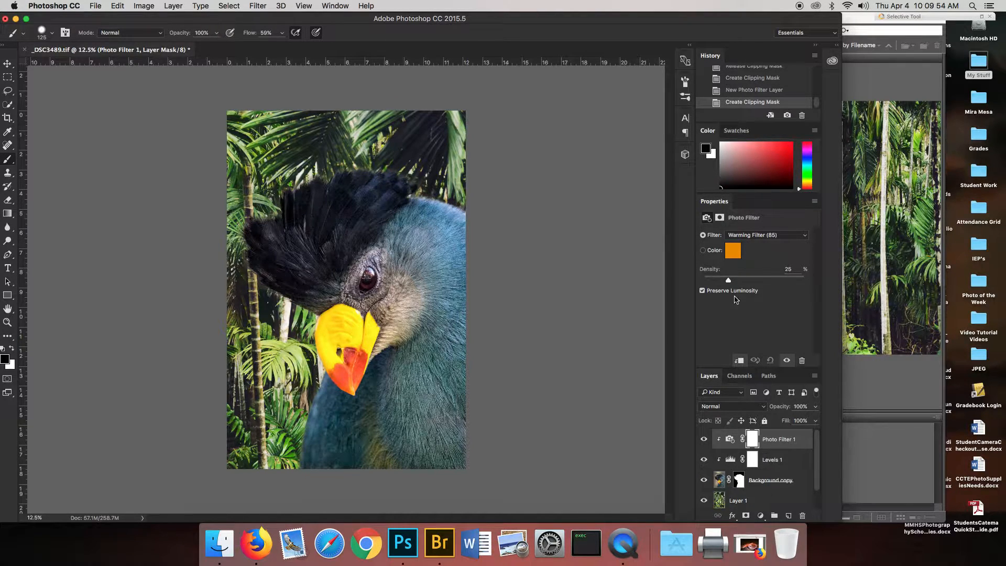
{"action": "left_click_drag", "start_coordinate": [728, 280], "coordinate": [753, 278]}
{"action": "left_click", "coordinate": [705, 440]}
{"action": "left_click", "coordinate": [705, 440]}
{"action": "left_click", "coordinate": [704, 440]}
{"action": "left_click", "coordinate": [704, 439]}
Add a Color Balance adjustment layer above Photo Filter 1 and delete it.
{"action": "left_click", "coordinate": [760, 516]}
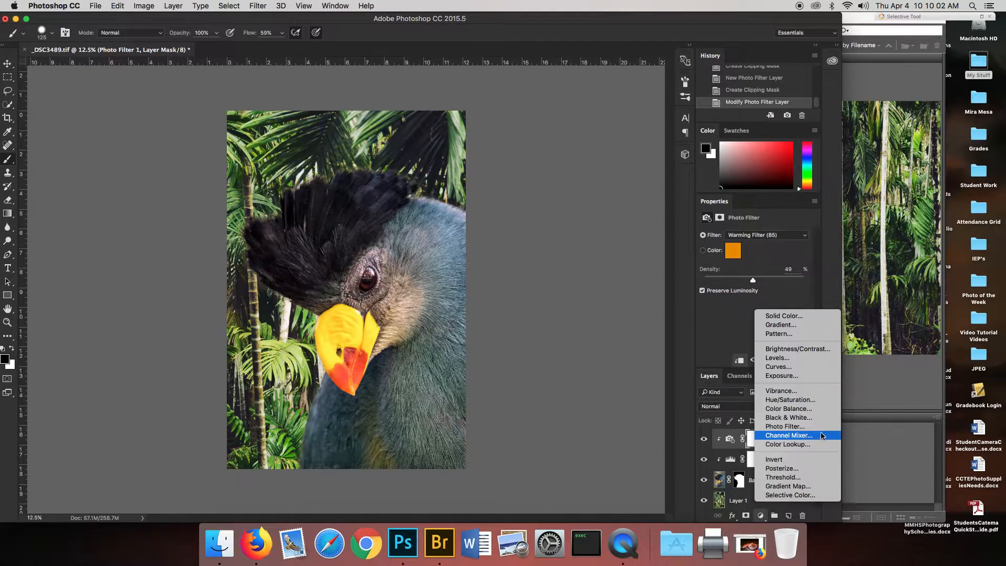
{"action": "left_click", "coordinate": [821, 414]}
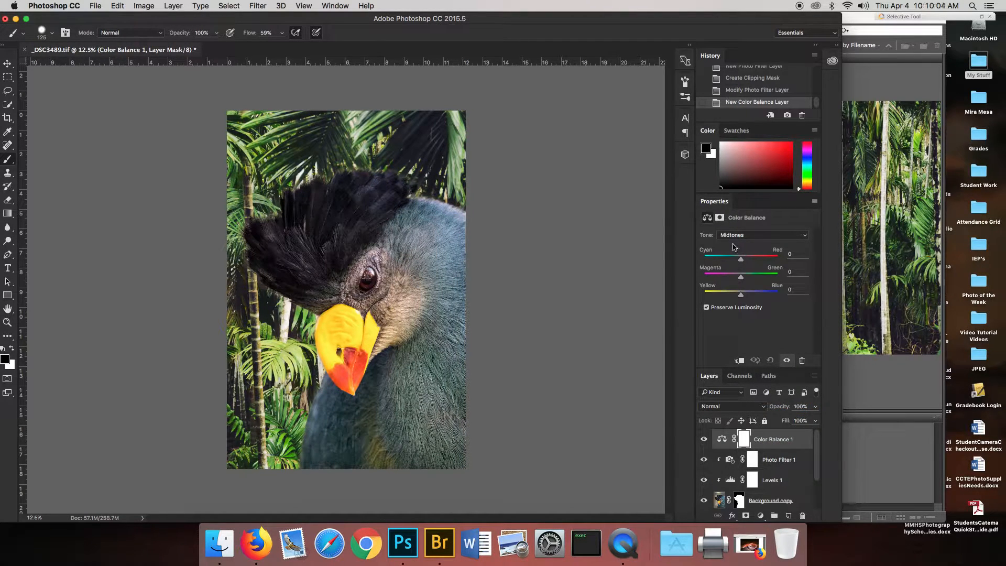
{"action": "left_click_drag", "start_coordinate": [723, 440], "coordinate": [803, 516]}
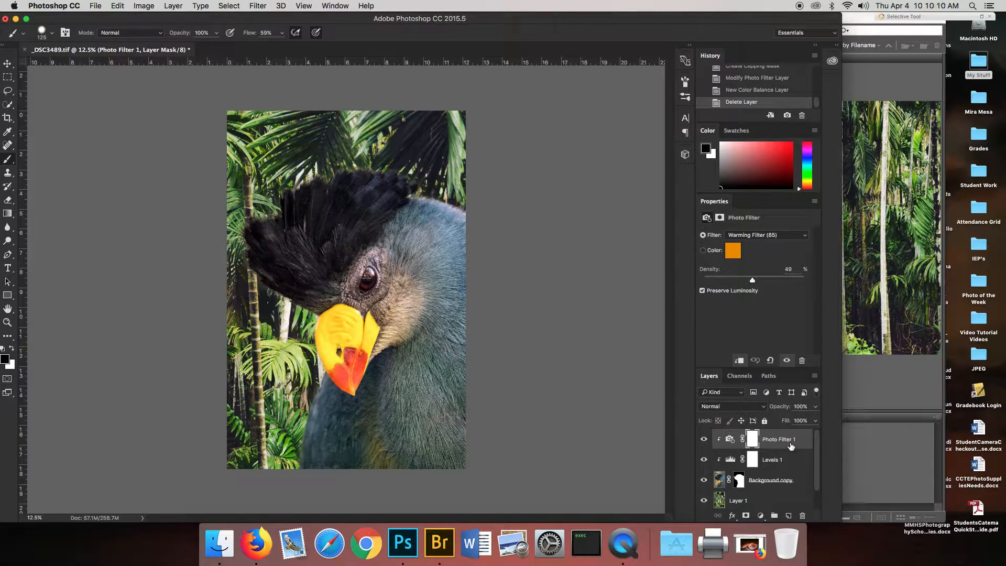
{"action": "left_click", "coordinate": [760, 516]}
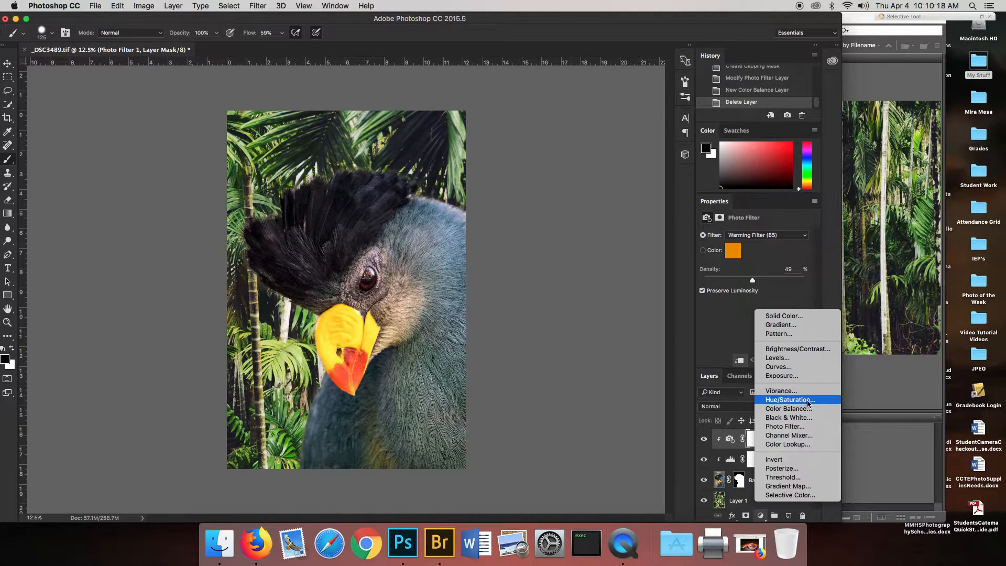
{"action": "left_click", "coordinate": [737, 416]}
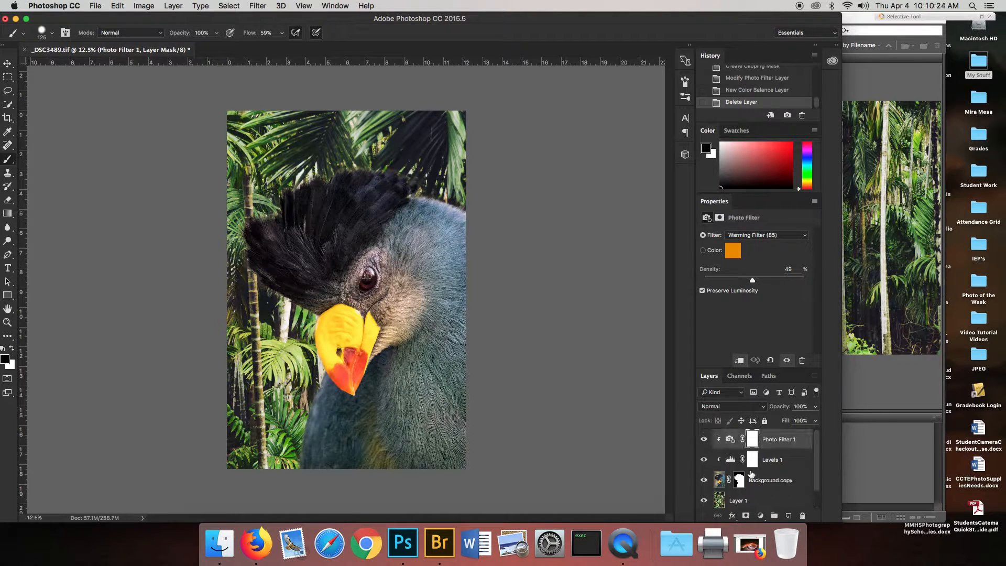
Create a new layer above Photo Filter 1, and set the foreground color to green 72a137 sampled from the palm leaves on Layer 1.
{"action": "left_click", "coordinate": [790, 517]}
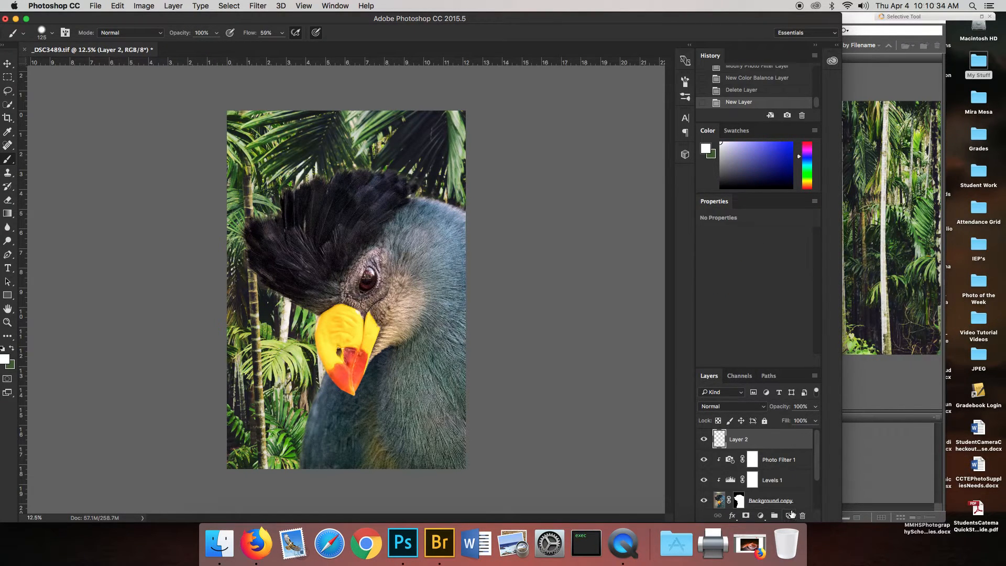
{"action": "scroll", "coordinate": [728, 480], "scroll_direction": "down", "scroll_amount": 2}
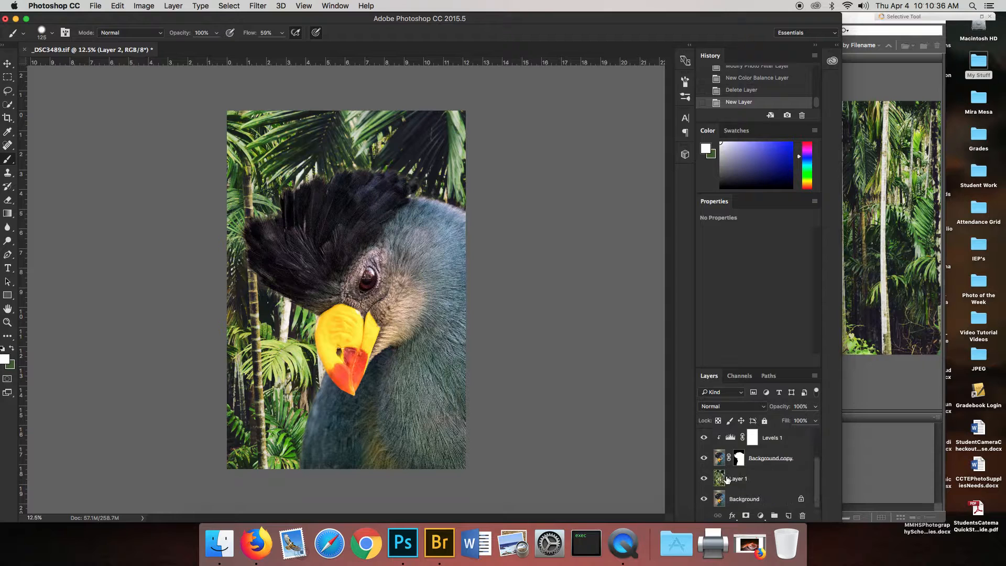
{"action": "left_click", "coordinate": [724, 481]}
{"action": "left_click", "coordinate": [12, 348]}
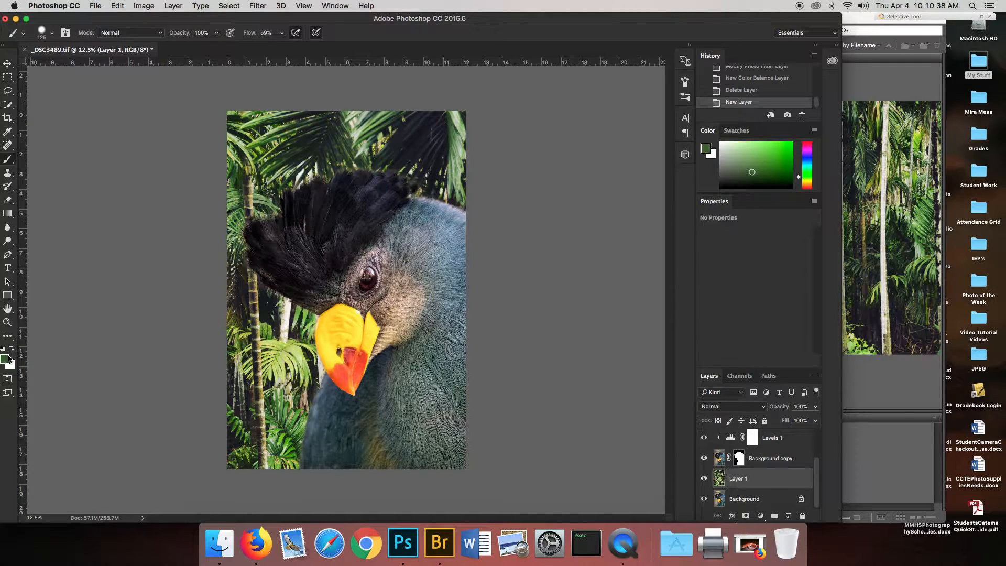
{"action": "left_click", "coordinate": [5, 359]}
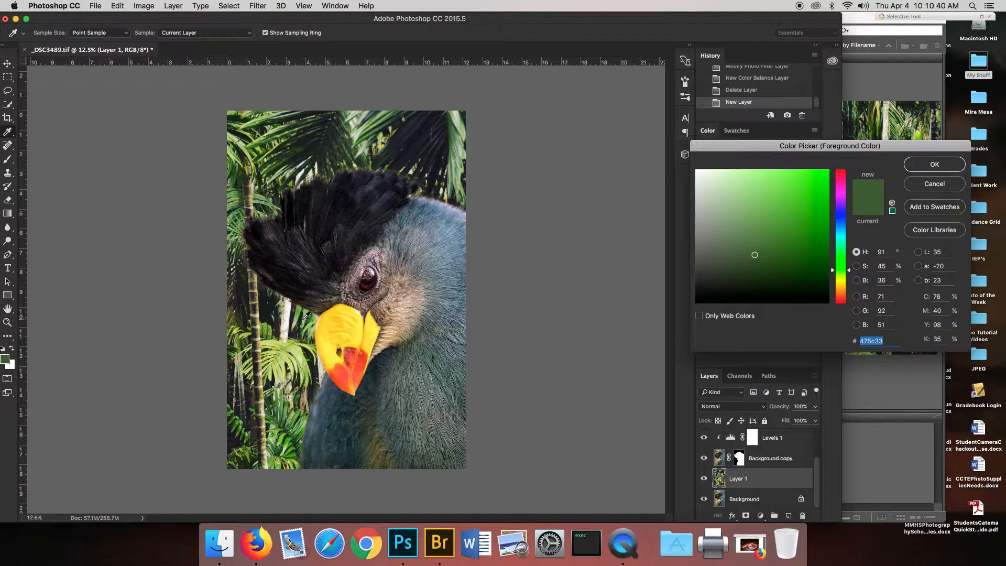
{"action": "left_click", "coordinate": [294, 336]}
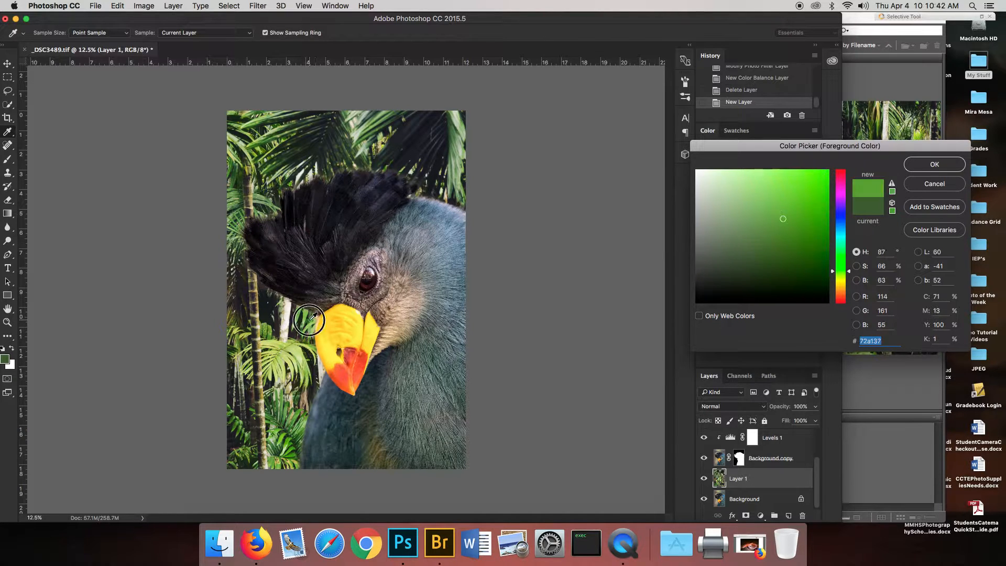
{"action": "left_click", "coordinate": [931, 164]}
{"action": "scroll", "coordinate": [754, 461], "scroll_direction": "up", "scroll_amount": 2}
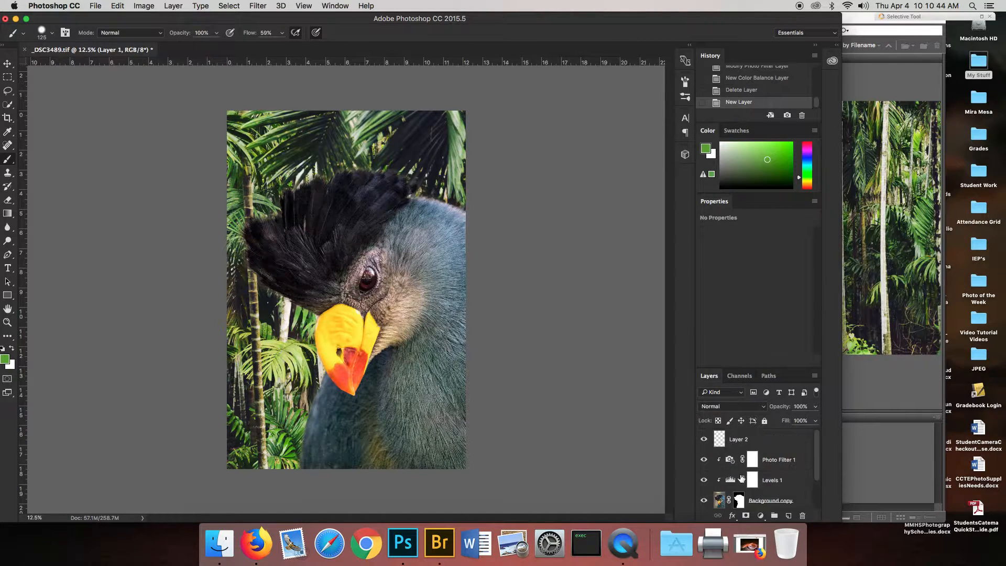
Make Layer 2 active and configure the brush as a soft-edged 1200-pixel tip with 8% flow.
{"action": "left_click", "coordinate": [719, 444]}
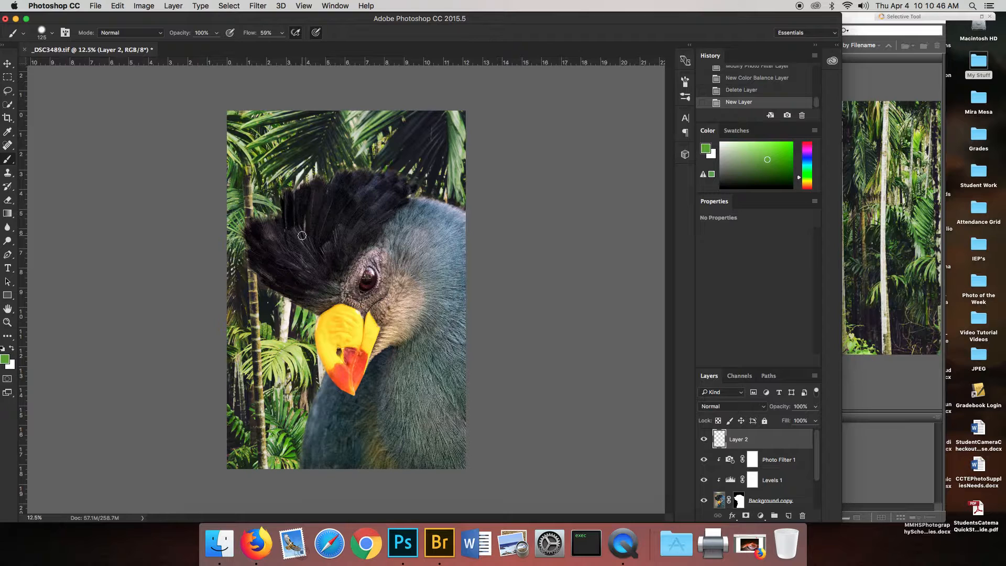
{"action": "key", "text": "bracketright"}
{"action": "mouse_move", "coordinate": [282, 33]}
{"action": "left_mouse_down"}
{"action": "mouse_move", "coordinate": [281, 44]}
{"action": "mouse_move", "coordinate": [255, 46]}
{"action": "left_mouse_up"}
{"action": "key", "text": "bracketright"}
{"action": "left_click", "coordinate": [52, 33]}
{"action": "left_click_drag", "start_coordinate": [73, 87], "coordinate": [51, 88]}
{"action": "left_click", "coordinate": [487, 119]}
{"action": "key", "text": "bracketright"}
{"action": "key", "text": "bracketright"}
{"action": "key", "text": "bracketright"}
{"action": "key", "text": "bracketright"}
{"action": "key", "text": "bracketright"}
Paint faint green over the bird's neck, back and chest and the palms beside its lower body on Layer 2.
{"action": "mouse_move", "coordinate": [473, 292]}
{"action": "left_mouse_down"}
{"action": "mouse_move", "coordinate": [499, 332]}
{"action": "mouse_move", "coordinate": [466, 314]}
{"action": "mouse_move", "coordinate": [422, 239]}
{"action": "left_mouse_up"}
{"action": "mouse_move", "coordinate": [364, 451]}
{"action": "left_mouse_down"}
{"action": "mouse_move", "coordinate": [389, 390]}
{"action": "mouse_move", "coordinate": [399, 436]}
{"action": "mouse_move", "coordinate": [399, 409]}
{"action": "mouse_move", "coordinate": [370, 438]}
{"action": "left_mouse_up"}
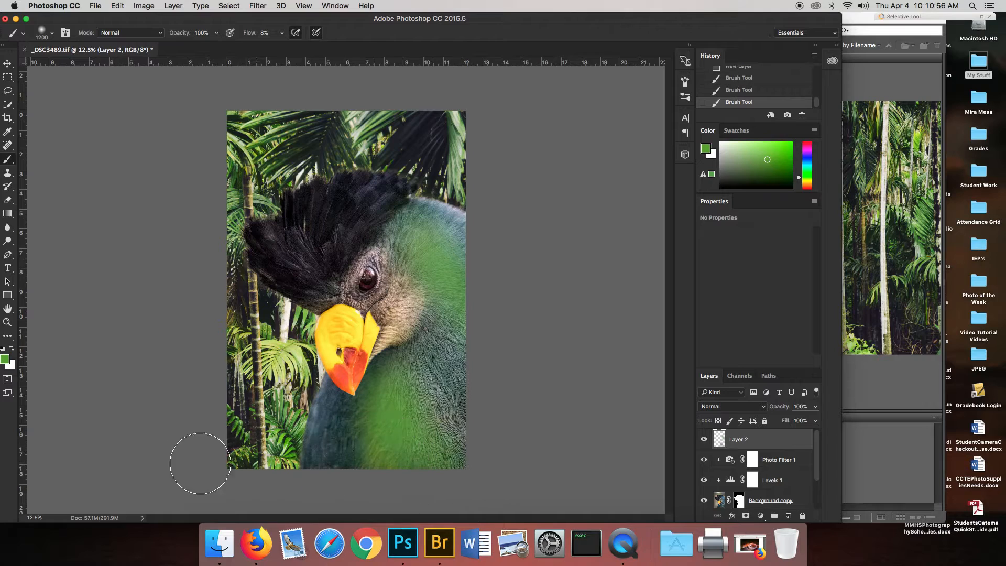
{"action": "mouse_move", "coordinate": [309, 354]}
{"action": "left_mouse_down"}
{"action": "mouse_move", "coordinate": [285, 387]}
{"action": "mouse_move", "coordinate": [286, 456]}
{"action": "mouse_move", "coordinate": [320, 483]}
{"action": "mouse_move", "coordinate": [288, 441]}
{"action": "mouse_move", "coordinate": [253, 479]}
{"action": "mouse_move", "coordinate": [243, 467]}
{"action": "mouse_move", "coordinate": [276, 433]}
{"action": "mouse_move", "coordinate": [284, 387]}
{"action": "left_mouse_up"}
{"action": "mouse_move", "coordinate": [511, 267]}
{"action": "left_mouse_down"}
{"action": "mouse_move", "coordinate": [519, 272]}
{"action": "mouse_move", "coordinate": [445, 226]}
{"action": "left_mouse_up"}
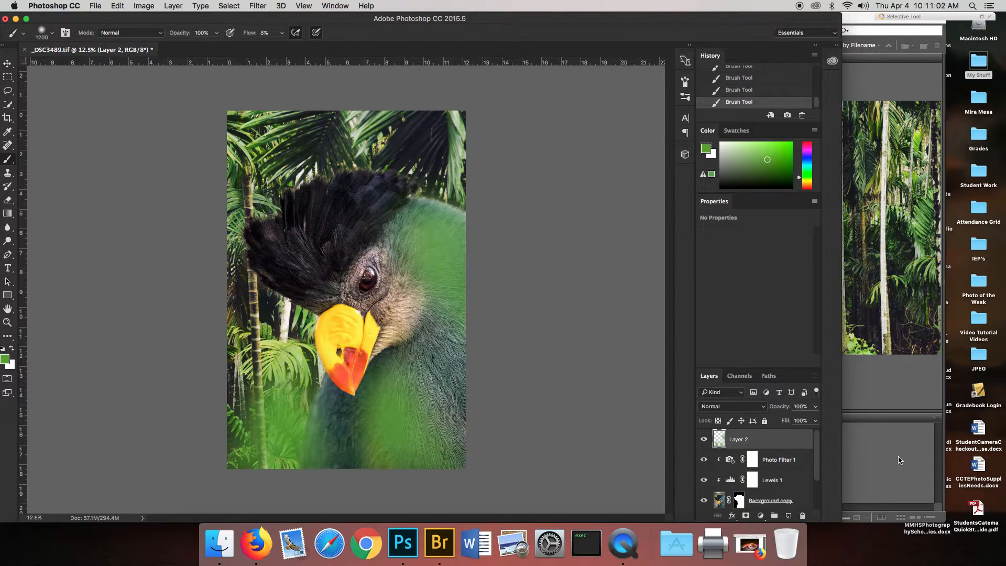
Lower Layer 2's opacity to 76% and compare the composite with and without the green paint.
{"action": "left_click", "coordinate": [815, 421]}
{"action": "left_click", "coordinate": [802, 420]}
{"action": "mouse_move", "coordinate": [807, 420]}
{"action": "left_mouse_down"}
{"action": "mouse_move", "coordinate": [777, 422]}
{"action": "mouse_move", "coordinate": [857, 421]}
{"action": "mouse_move", "coordinate": [800, 423]}
{"action": "left_mouse_up"}
{"action": "left_click", "coordinate": [704, 439]}
{"action": "left_click", "coordinate": [705, 440]}
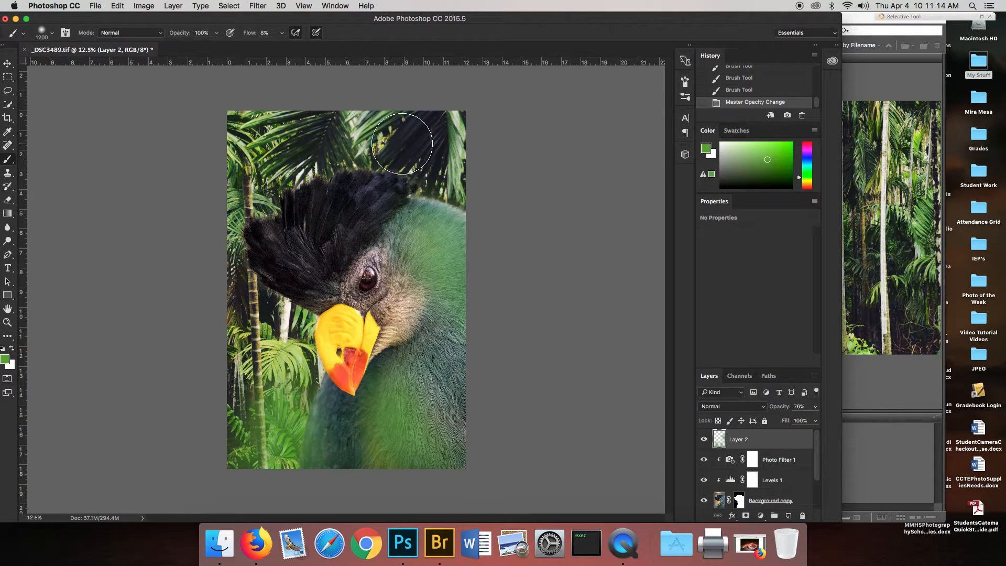
Apply a Gaussian Blur with a radius of 31.7 pixels to the palm forest on Layer 1.
{"action": "scroll", "coordinate": [723, 474], "scroll_direction": "down", "scroll_amount": 2}
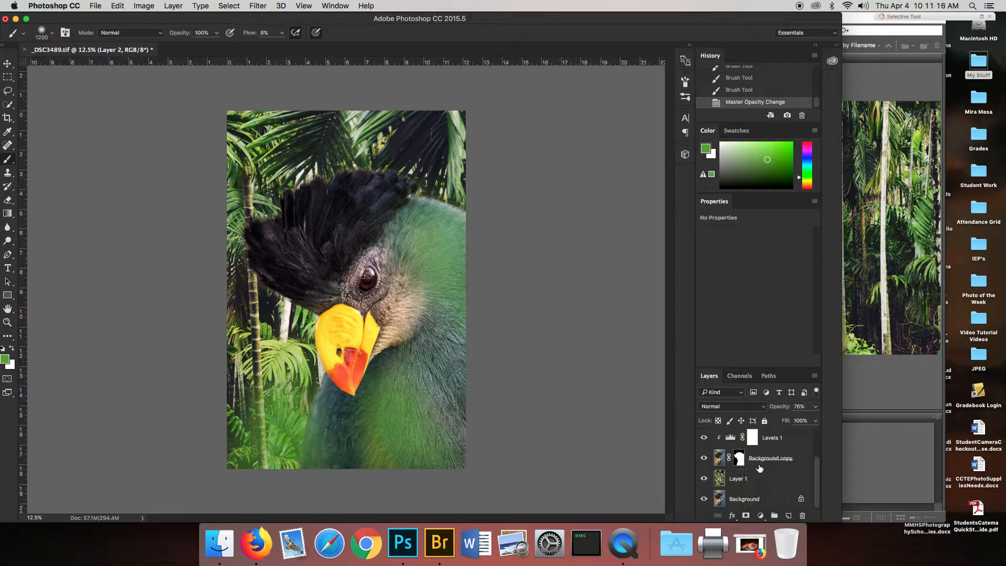
{"action": "left_click", "coordinate": [720, 483]}
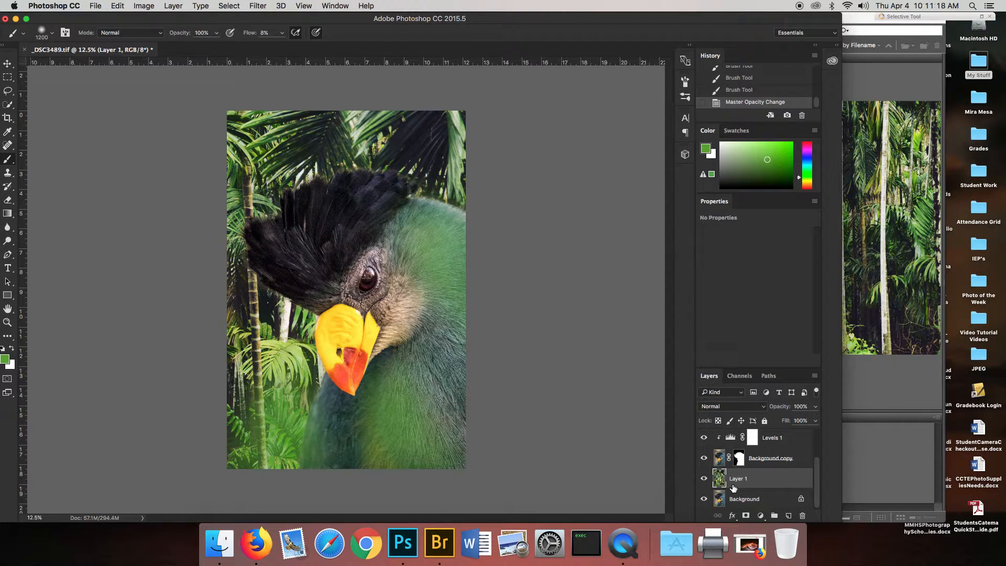
{"action": "left_click", "coordinate": [258, 5]}
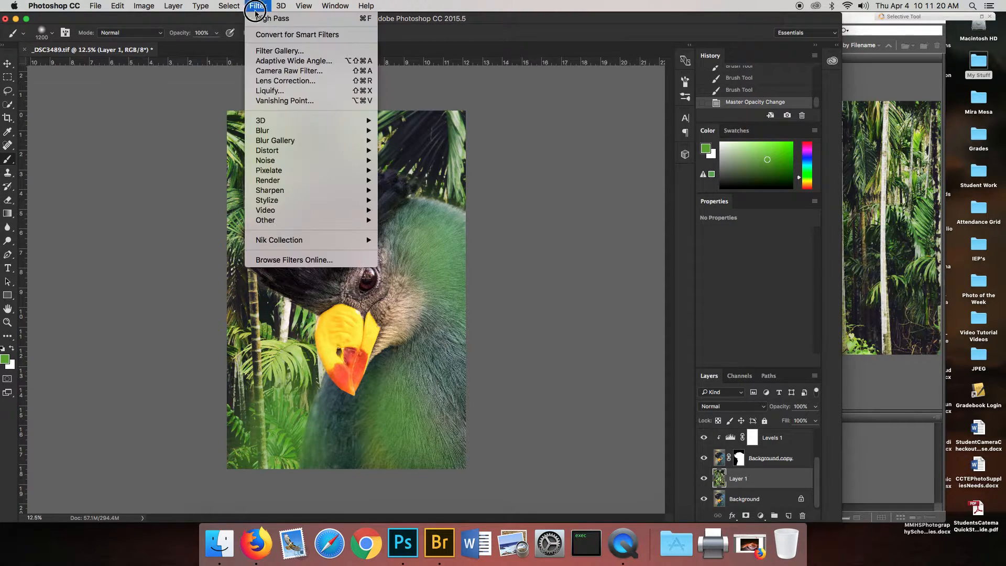
{"action": "mouse_move", "coordinate": [301, 132]}
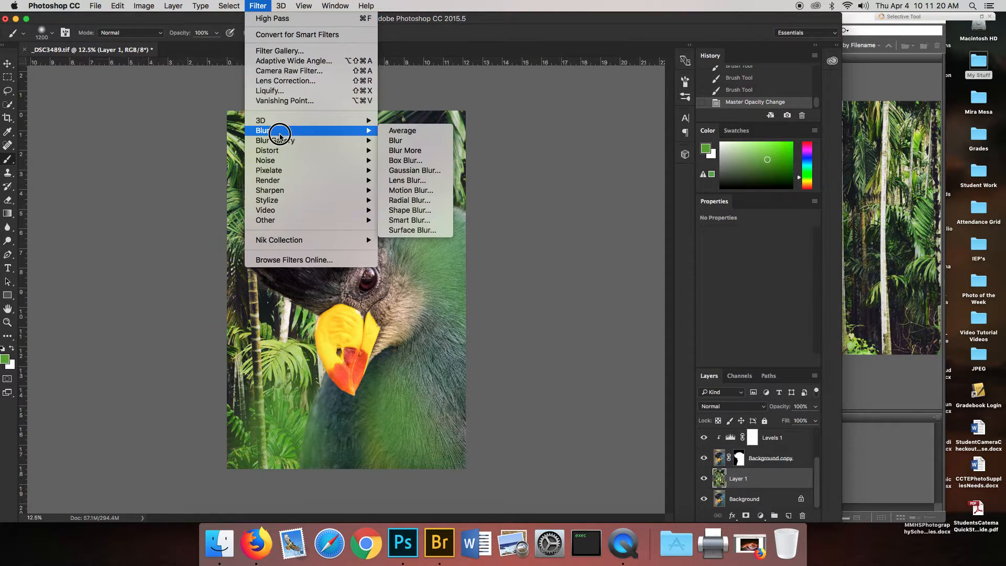
{"action": "left_click", "coordinate": [418, 172]}
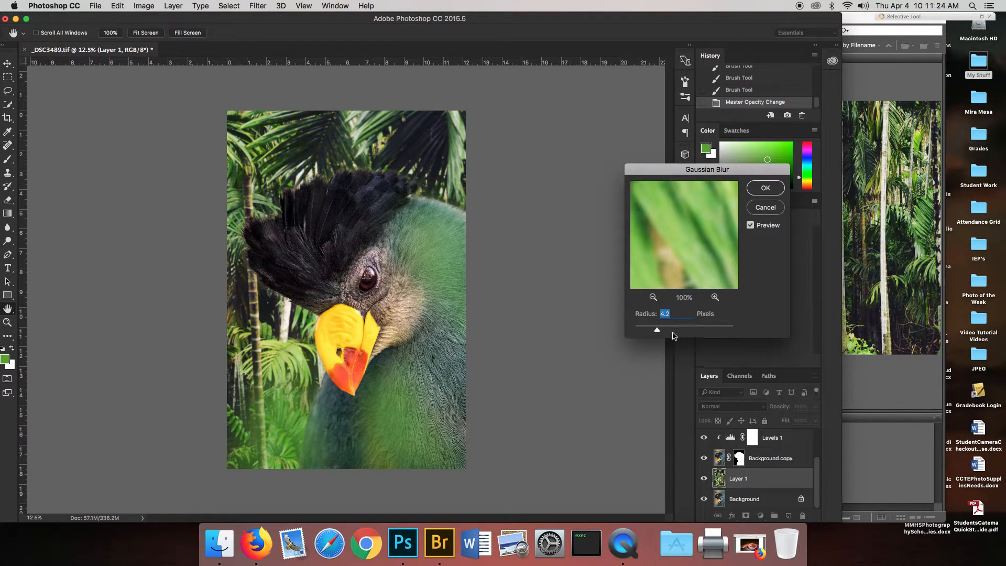
{"action": "left_click", "coordinate": [671, 330]}
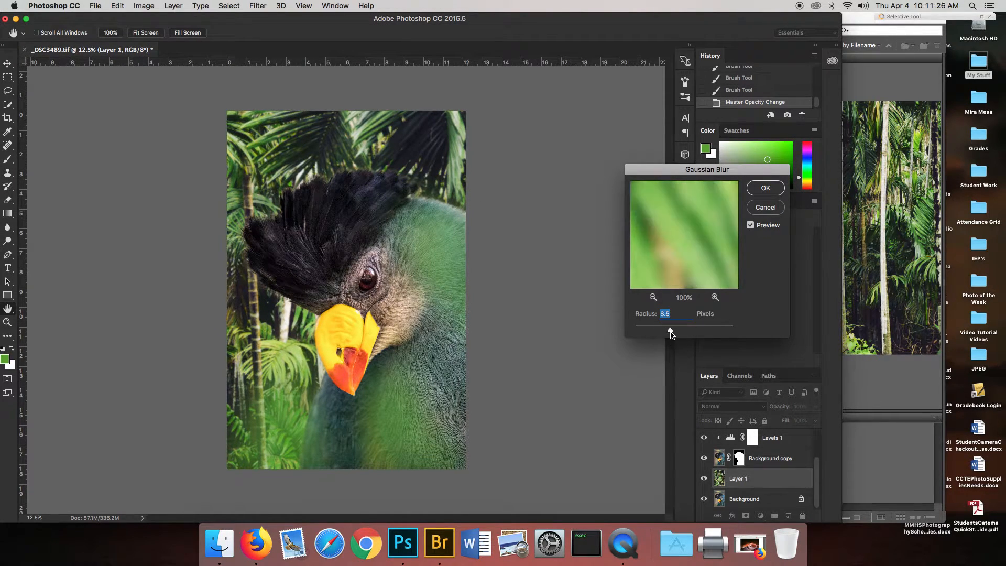
{"action": "left_click", "coordinate": [682, 331]}
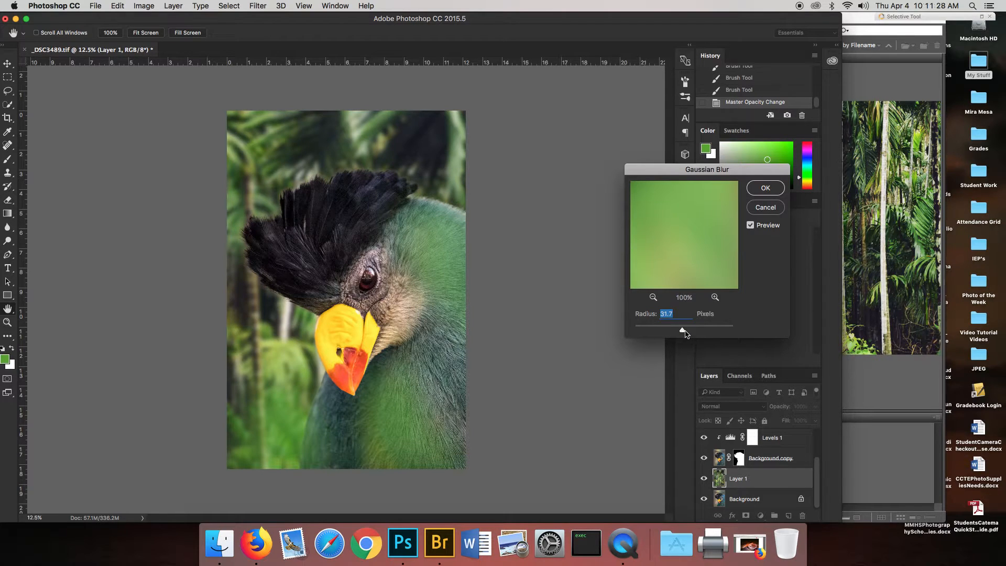
{"action": "left_click", "coordinate": [765, 187]}
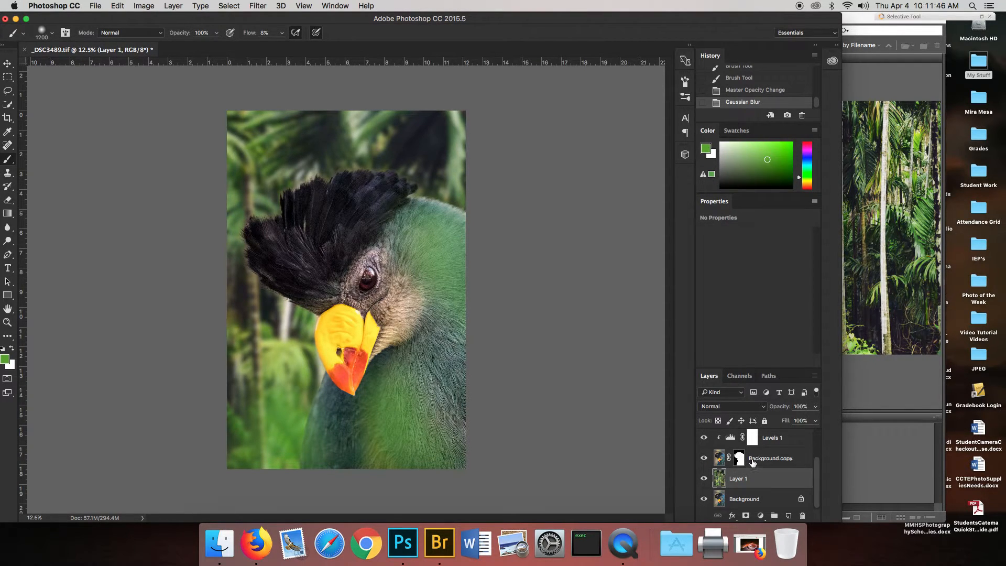
Review the Levels 1 adjustment and compare the bird with and without it.
{"action": "scroll", "coordinate": [753, 462], "scroll_direction": "up", "scroll_amount": 2}
{"action": "left_click", "coordinate": [786, 481]}
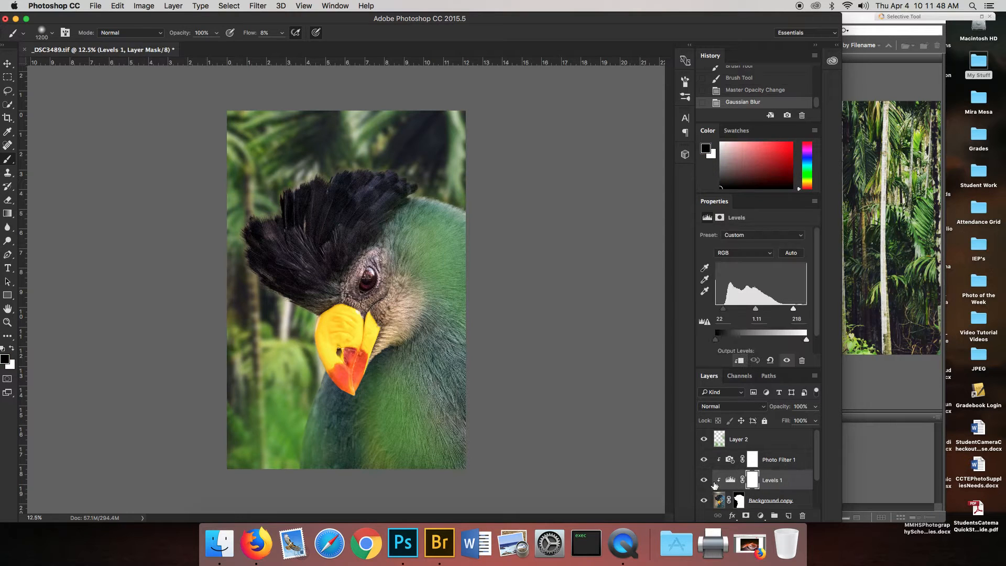
{"action": "left_click", "coordinate": [704, 480]}
{"action": "left_click", "coordinate": [704, 480]}
Save the layered composite in Photoshop format as Compoite1.psd in the Safari Composite folder with Maximize Compatibility.
{"action": "left_click", "coordinate": [172, 6]}
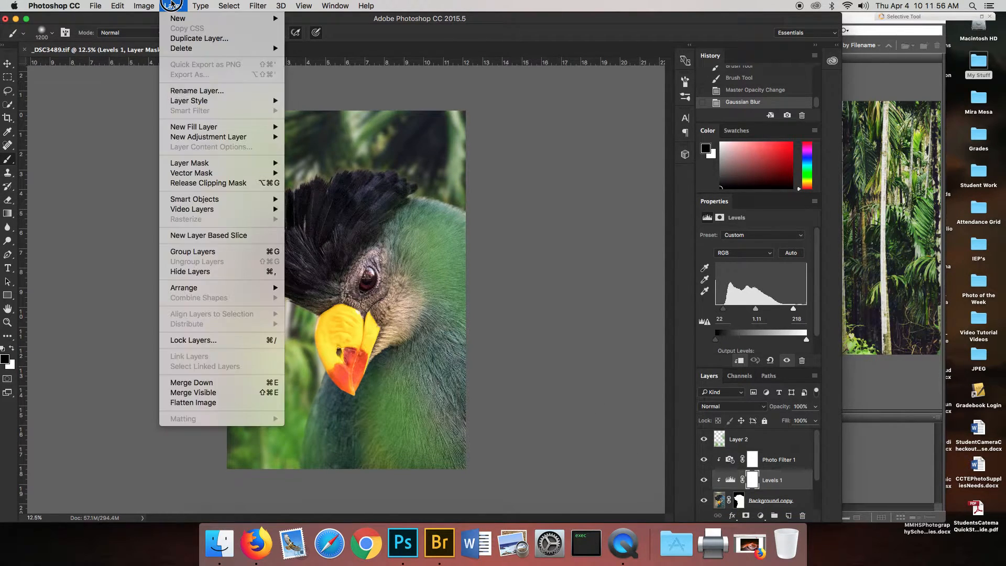
{"action": "mouse_move", "coordinate": [95, 5]}
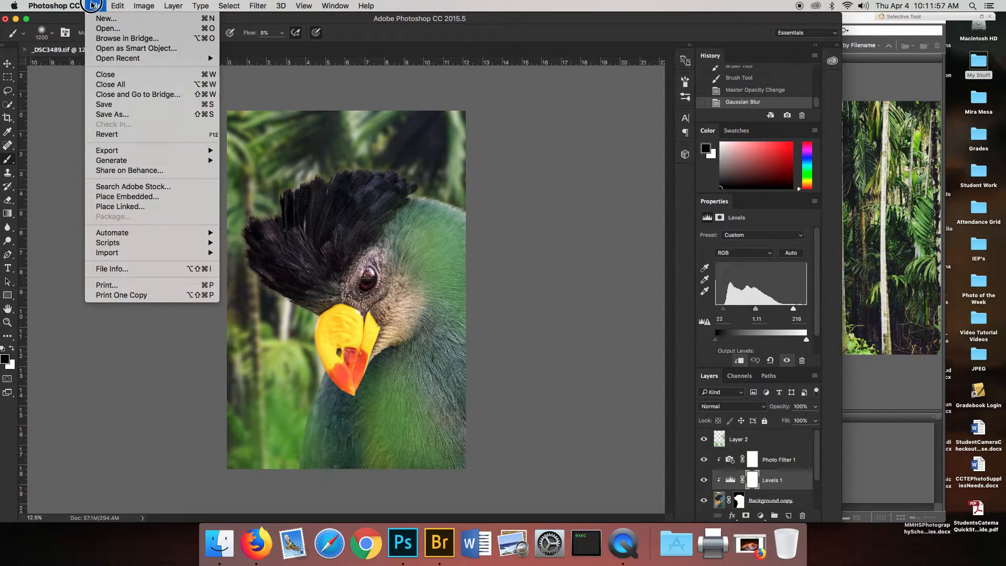
{"action": "left_click", "coordinate": [119, 115]}
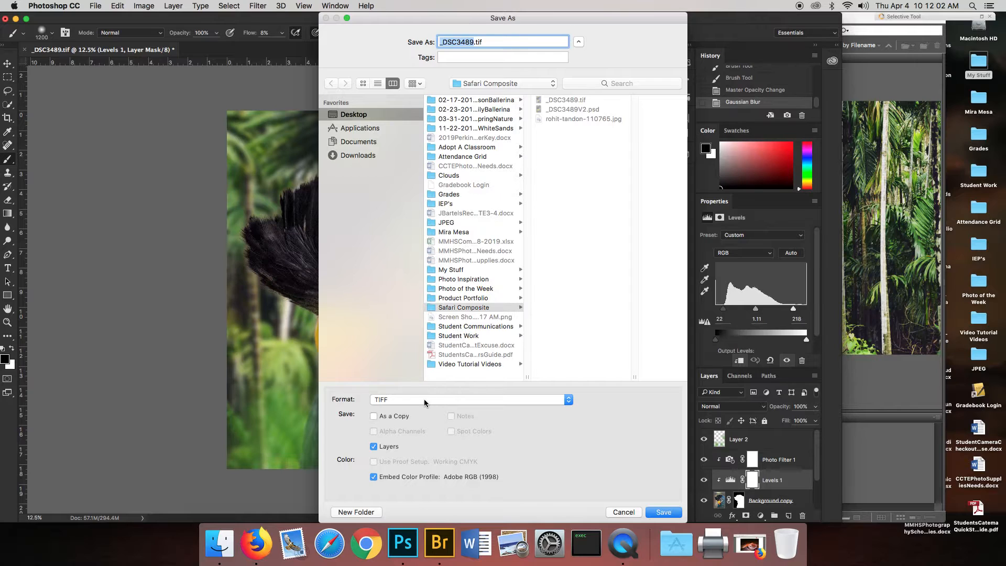
{"action": "left_click", "coordinate": [425, 401]}
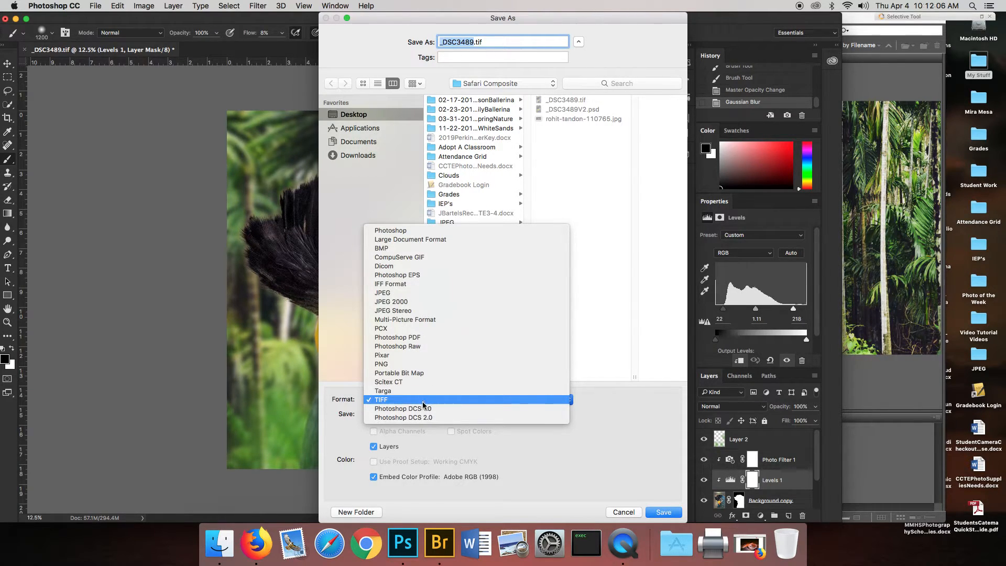
{"action": "left_click", "coordinate": [414, 230]}
{"action": "type", "text": "Cm.psd"}
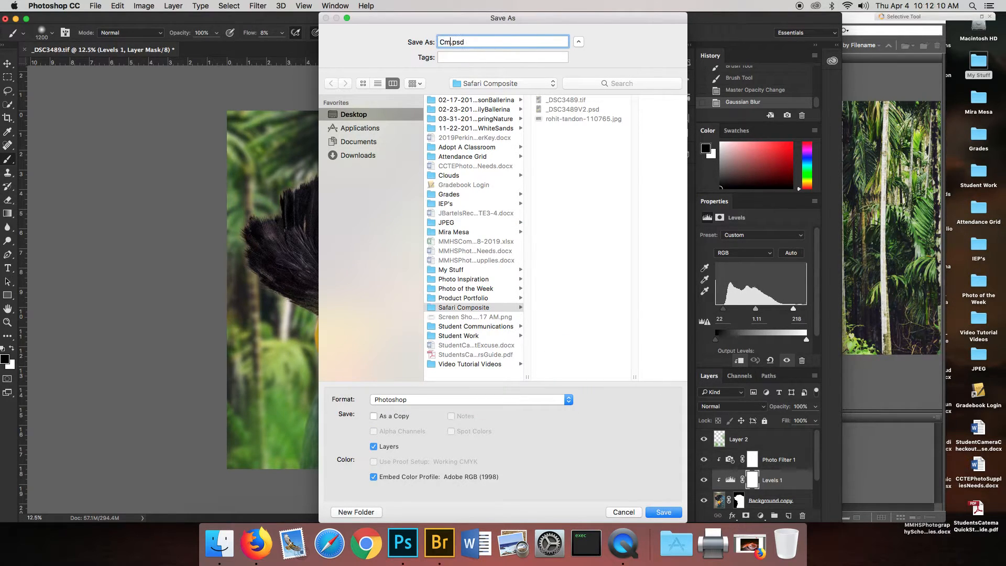
{"action": "key", "text": "BackSpace"}
{"action": "type", "text": "ompoite1"}
{"action": "left_click", "coordinate": [398, 400]}
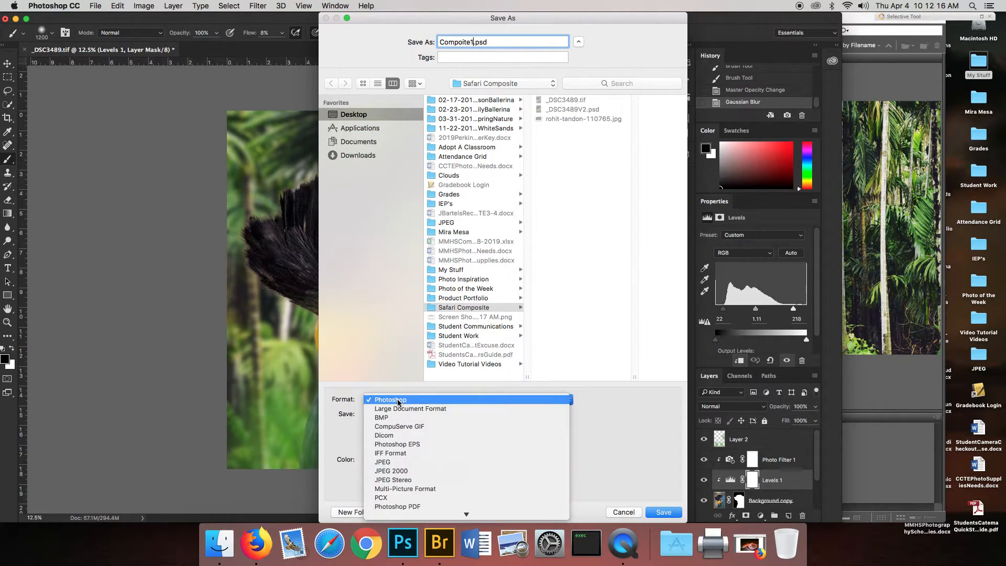
{"action": "left_click", "coordinate": [397, 401]}
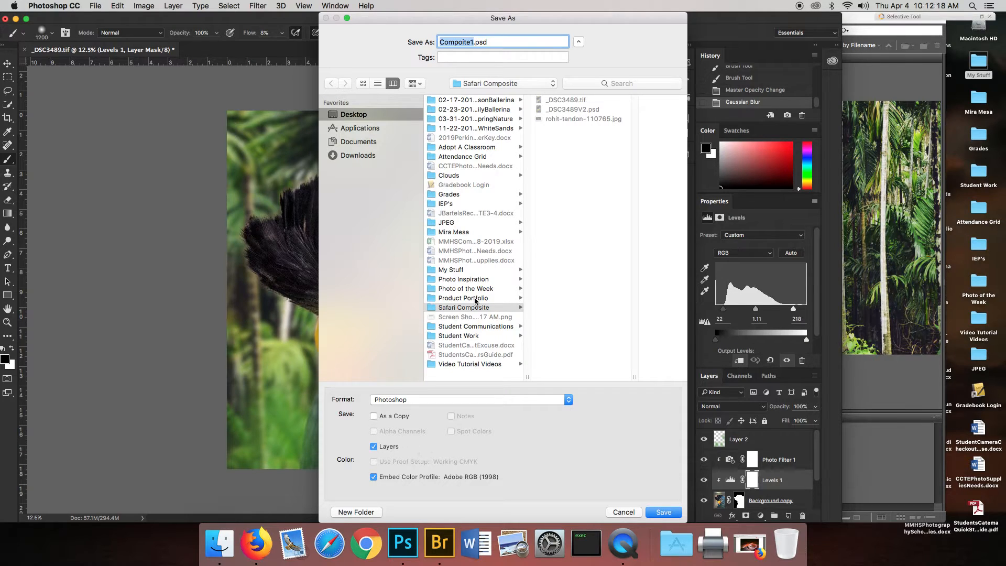
{"action": "left_click", "coordinate": [663, 512]}
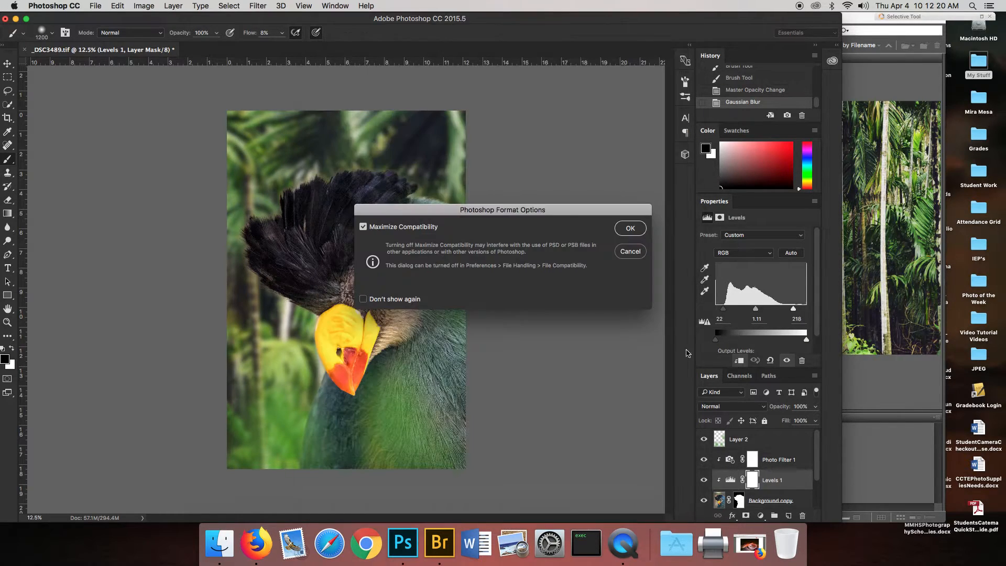
{"action": "left_click", "coordinate": [629, 229]}
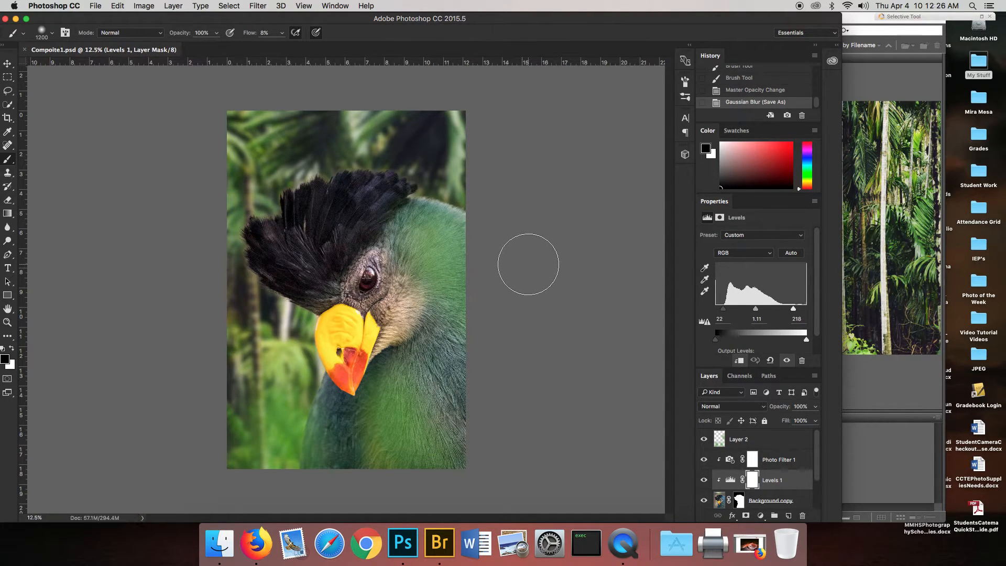
Close the saved document and reopen Compoite1.psd from Adobe Bridge to review its layers and the Background copy mask.
{"action": "key", "text": "super+w"}
{"action": "left_click", "coordinate": [904, 405]}
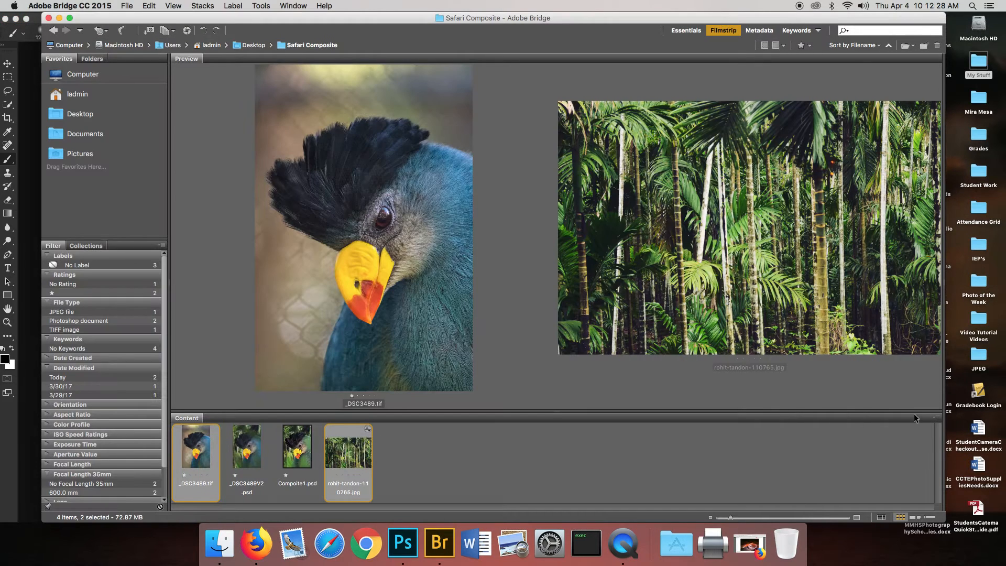
{"action": "left_click", "coordinate": [301, 454]}
{"action": "double_click", "coordinate": [303, 450]}
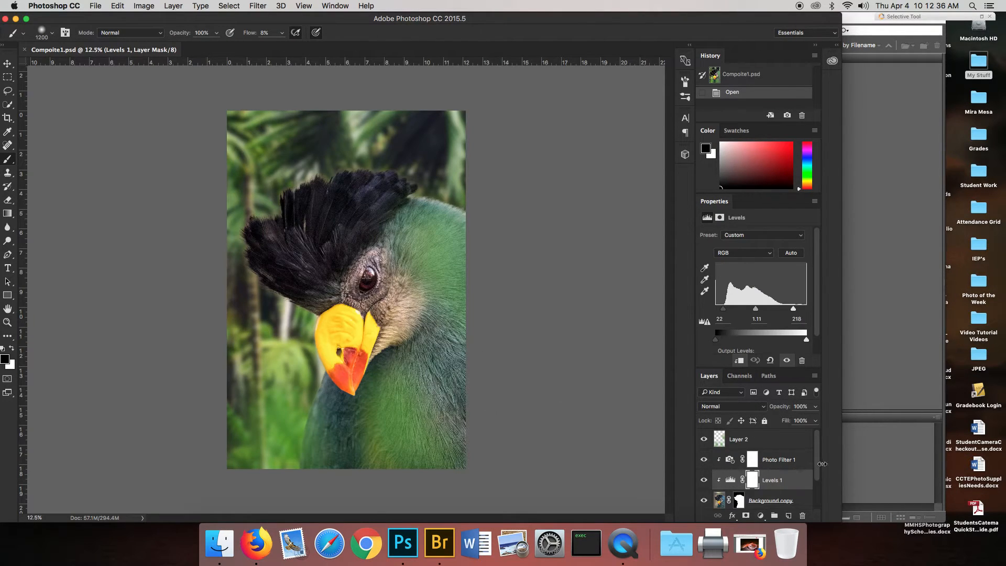
{"action": "left_click_drag", "start_coordinate": [821, 456], "coordinate": [819, 479]}
{"action": "left_click", "coordinate": [739, 461]}
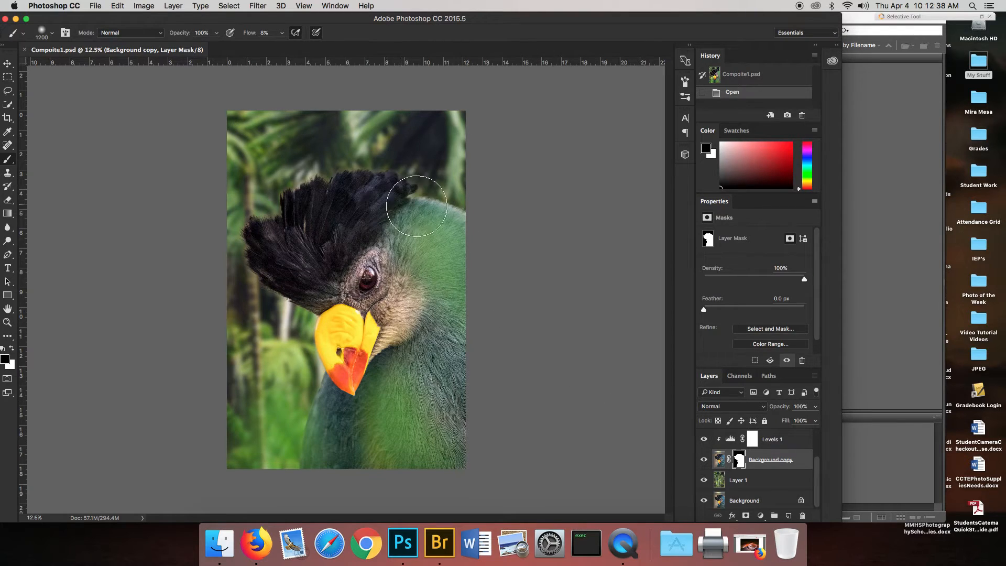
{"action": "scroll", "coordinate": [784, 480], "scroll_direction": "up", "scroll_amount": 2}
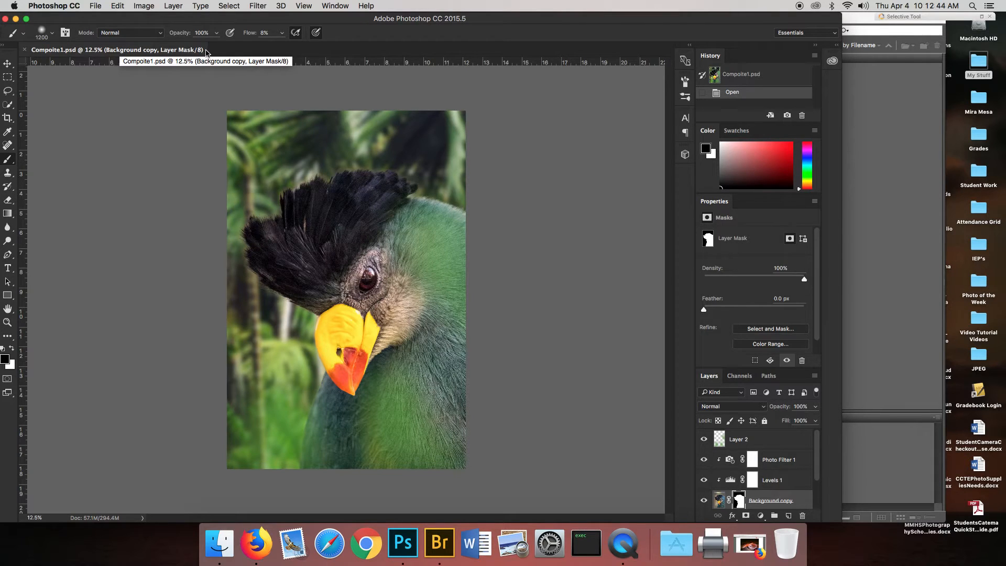
Flatten the image and save it as the JPEG Composite1.jpg with quality 10 and the Baseline ("Standard") format option.
{"action": "left_click", "coordinate": [175, 5]}
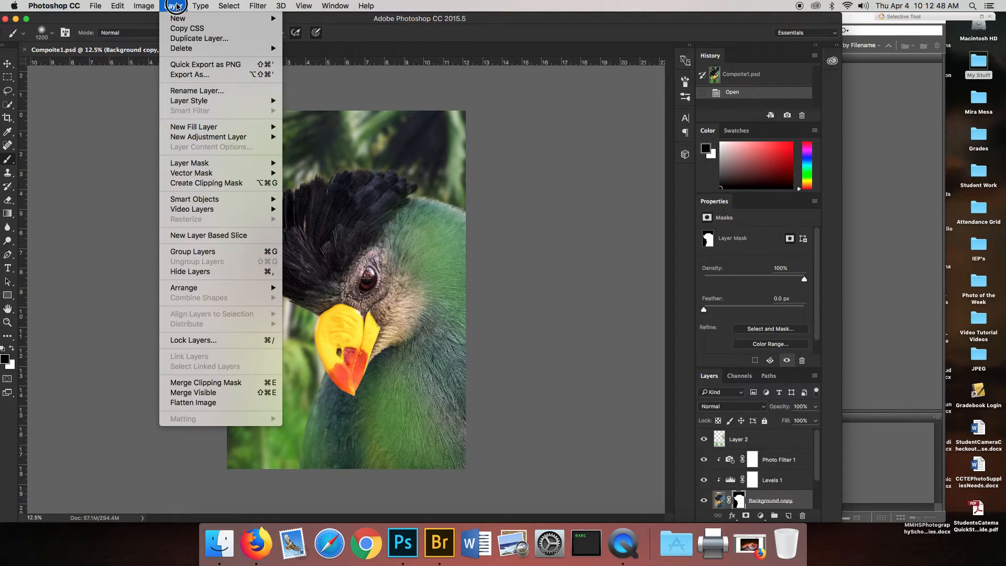
{"action": "left_click", "coordinate": [239, 402]}
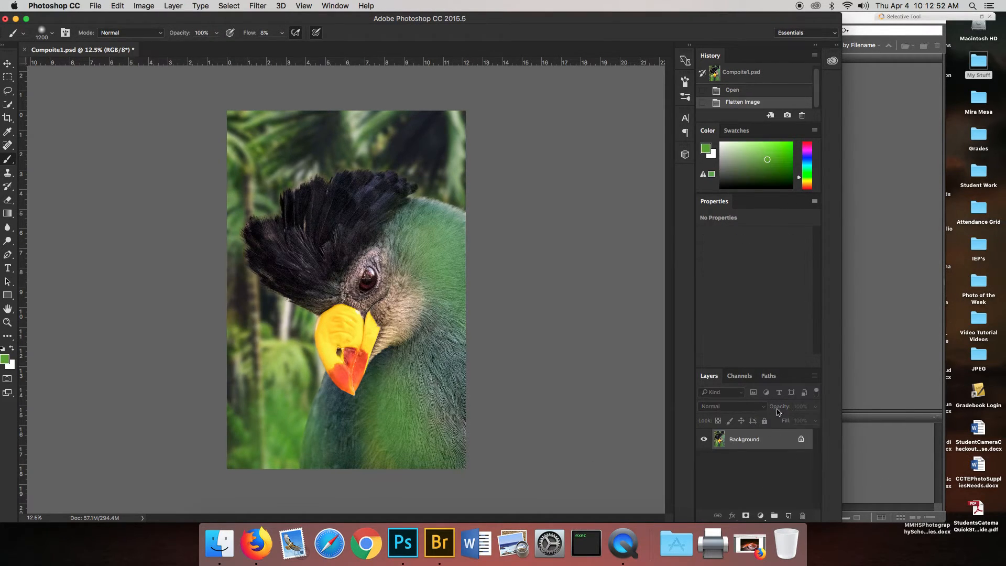
{"action": "left_click", "coordinate": [95, 6]}
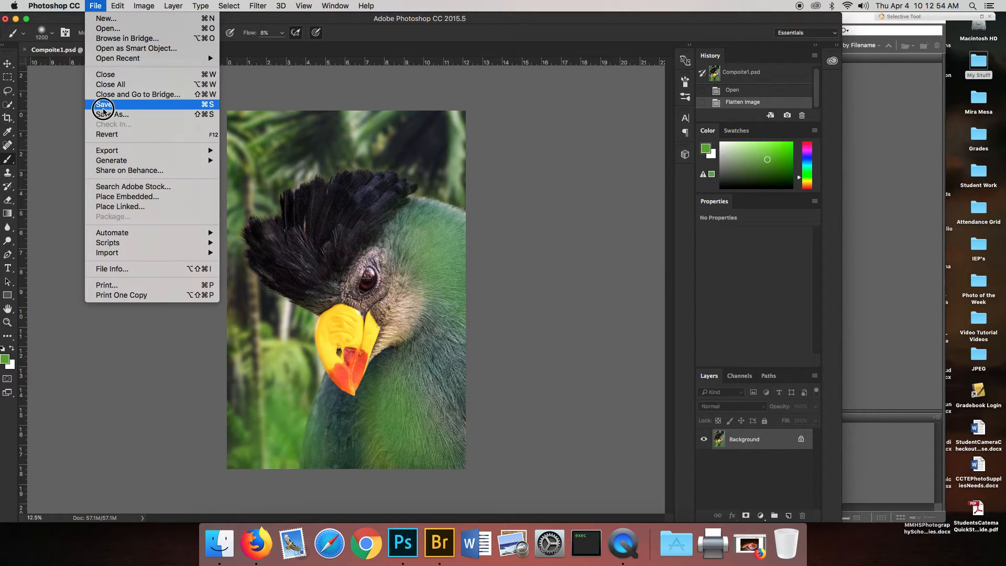
{"action": "left_click", "coordinate": [102, 115]}
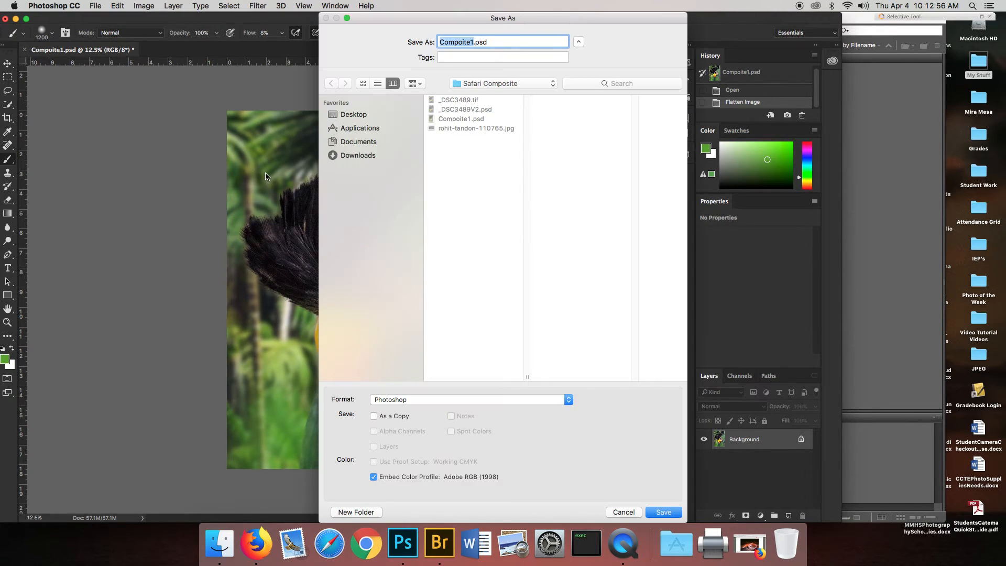
{"action": "left_click", "coordinate": [464, 400]}
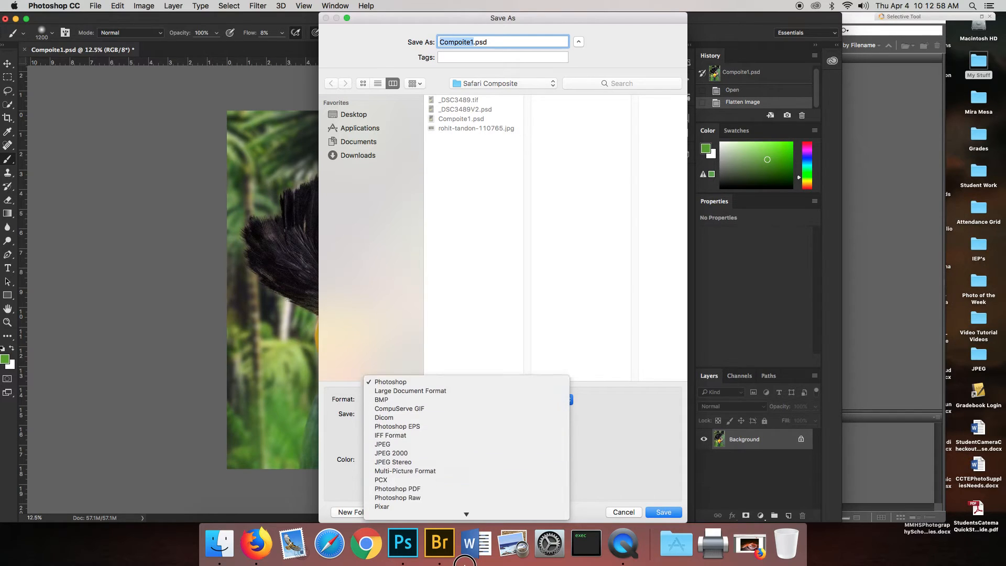
{"action": "left_click", "coordinate": [469, 391]}
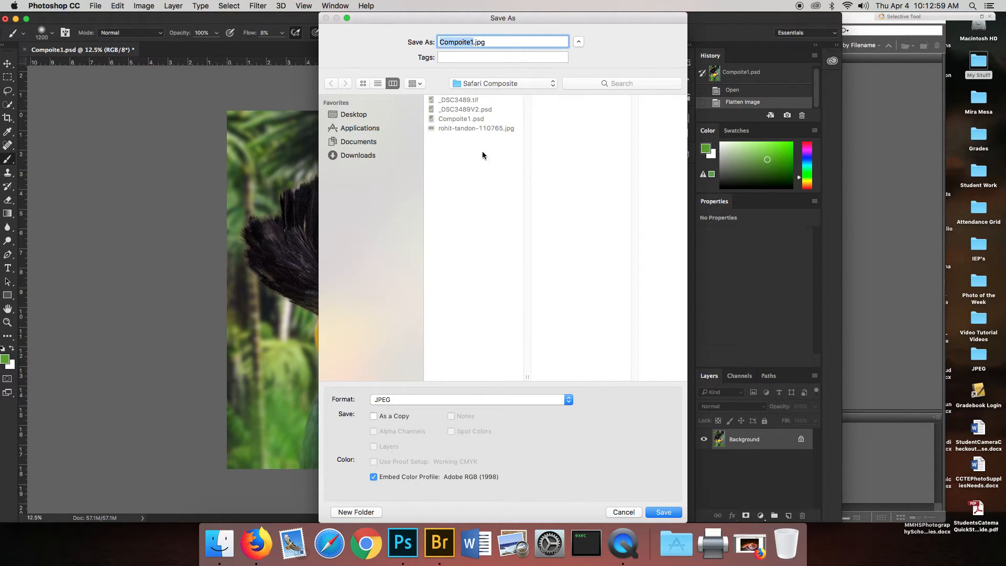
{"action": "left_click", "coordinate": [464, 43]}
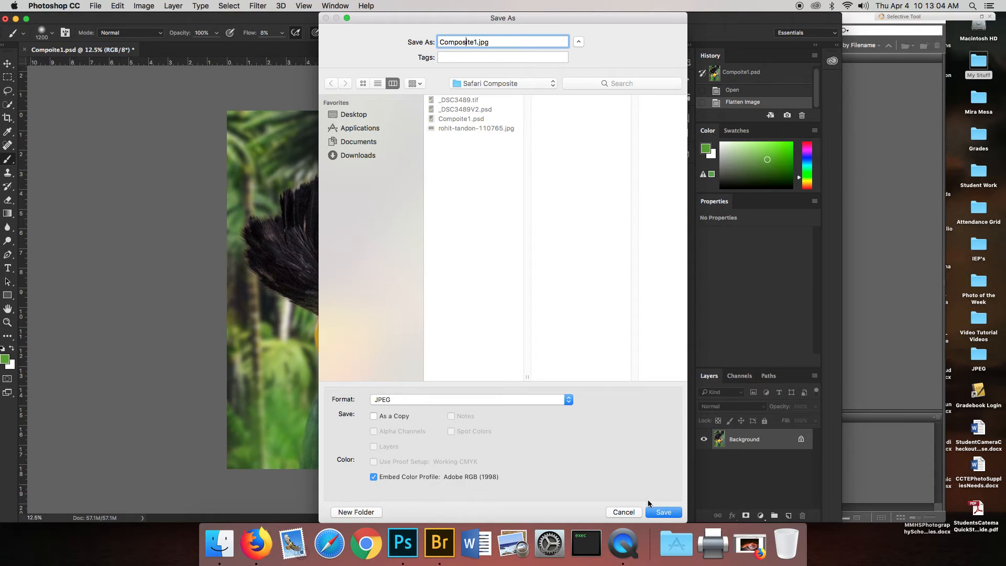
{"action": "left_click", "coordinate": [663, 512]}
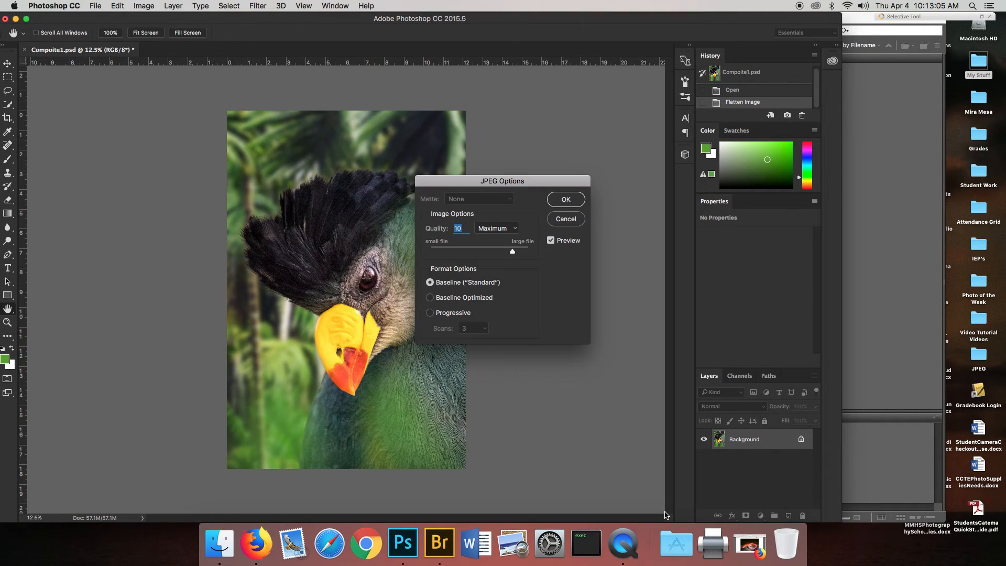
{"action": "left_click", "coordinate": [575, 203]}
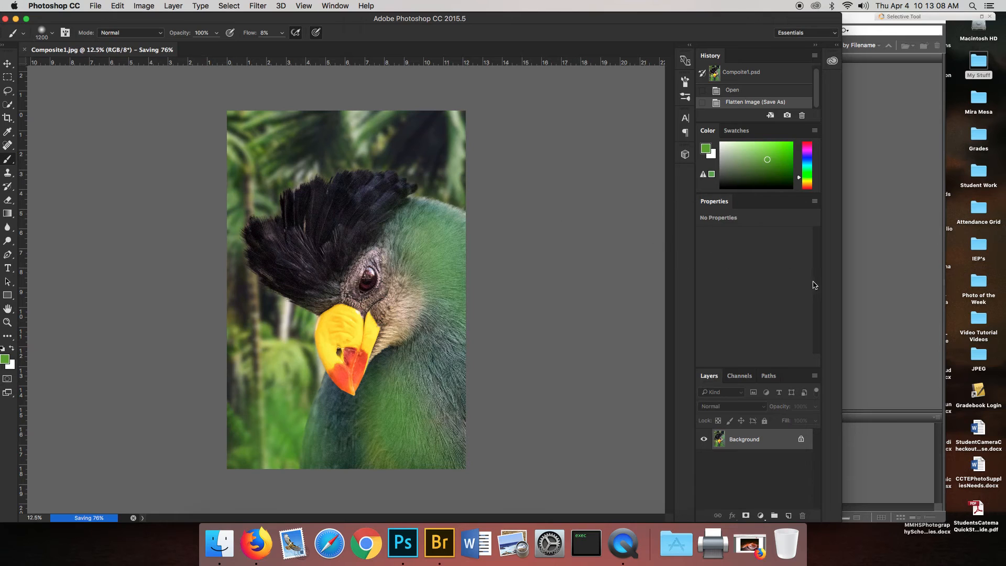
Close the flattened image and compare the previews of Compoite1.psd and Composite1.jpg in Adobe Bridge.
{"action": "key", "text": "super+w"}
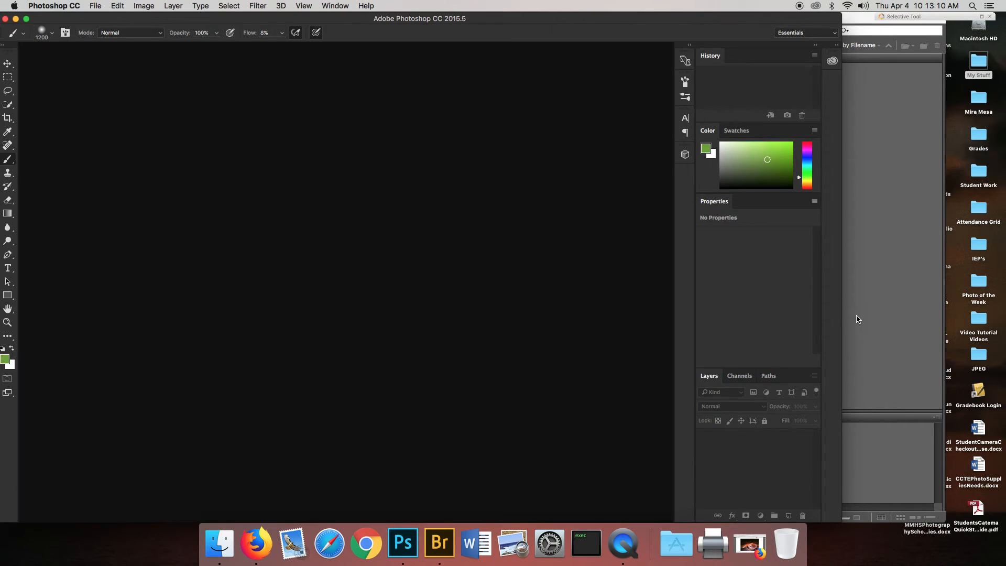
{"action": "left_click", "coordinate": [859, 314]}
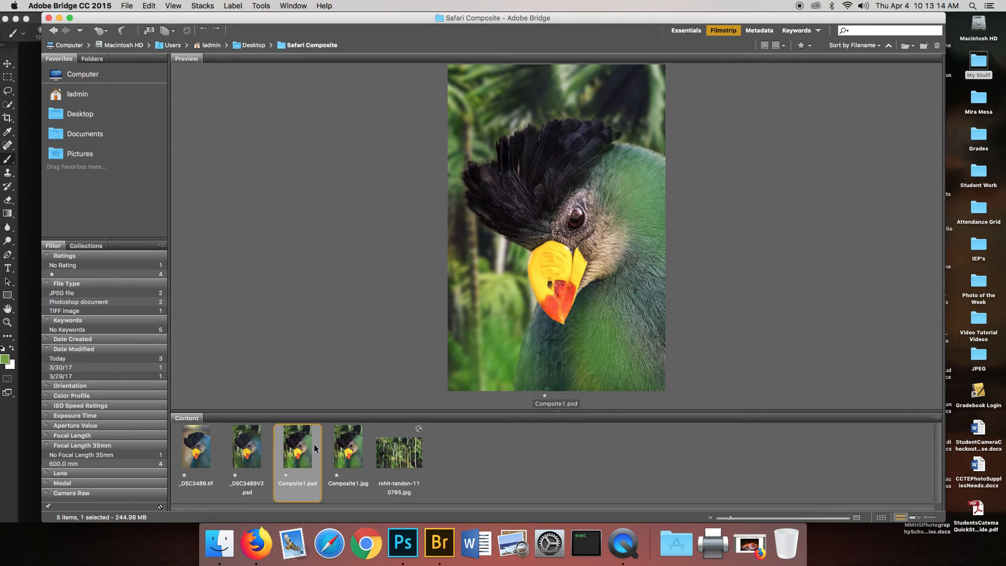
{"action": "left_click", "coordinate": [349, 454]}
{"action": "left_click", "coordinate": [316, 454]}
{"action": "left_click", "coordinate": [350, 450]}
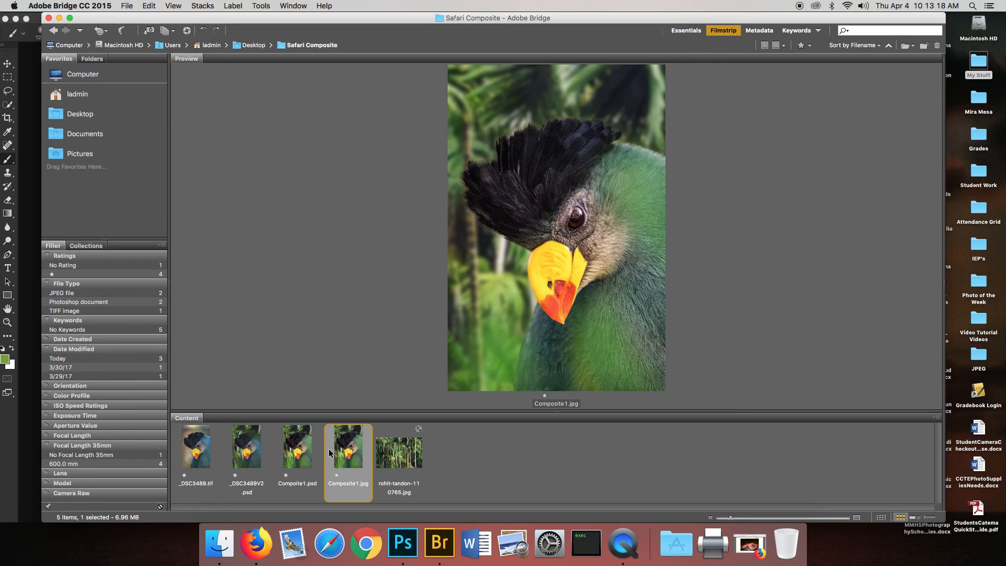